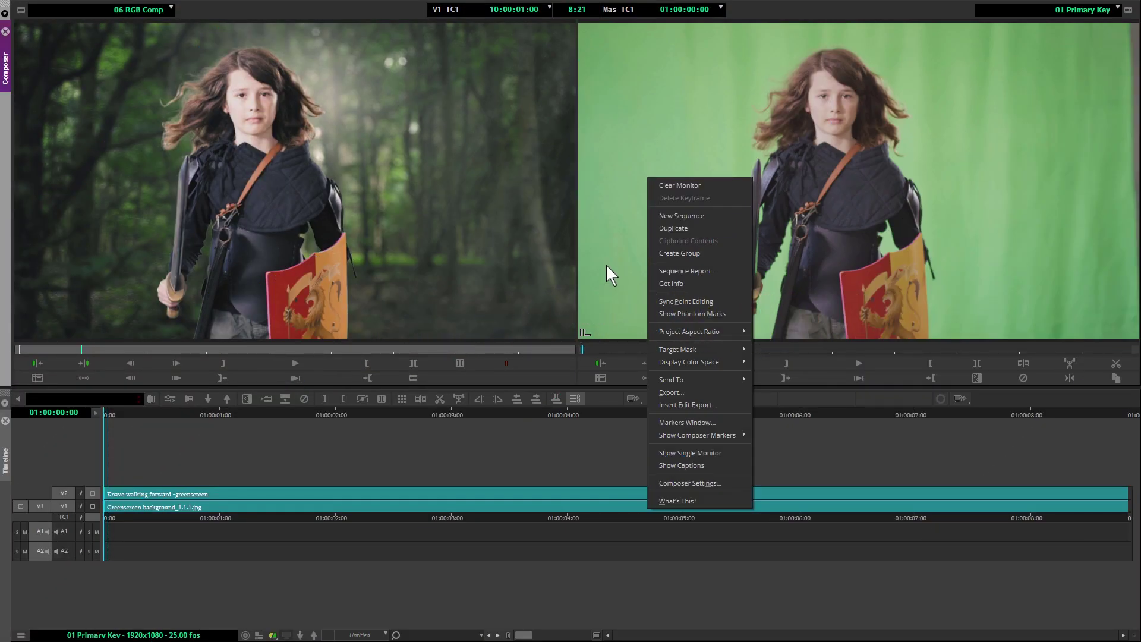
Compare the forest background plate on V1 with the green-screen clip on V2, playing the sequence.
left_click(439, 448)
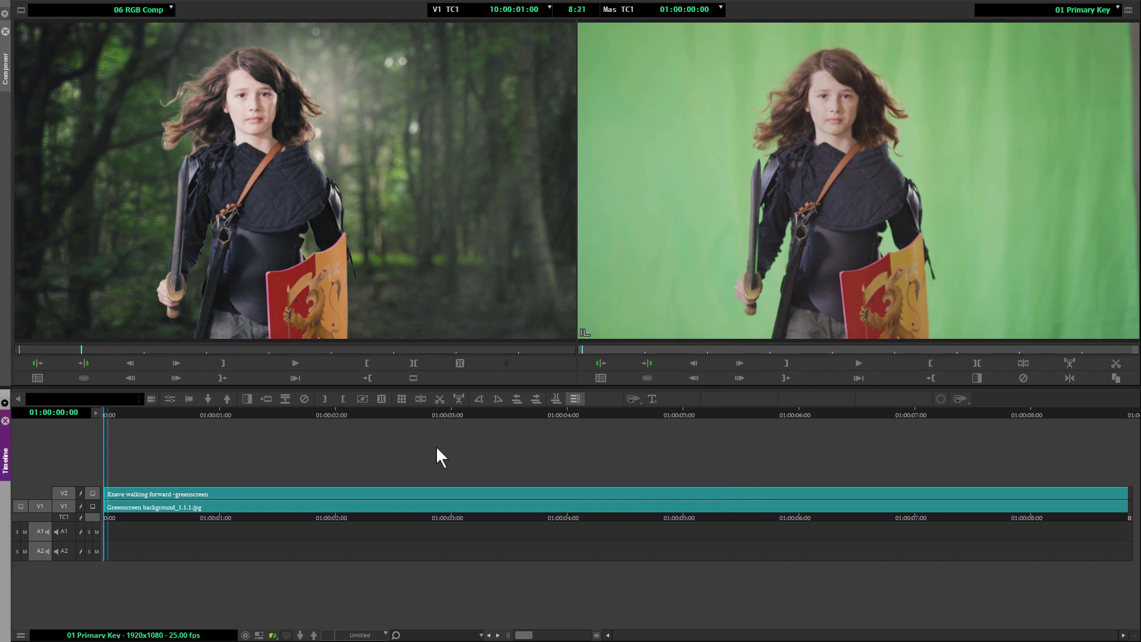
left_click(92, 505)
left_click(92, 493)
left_click(93, 506)
left_click(92, 493)
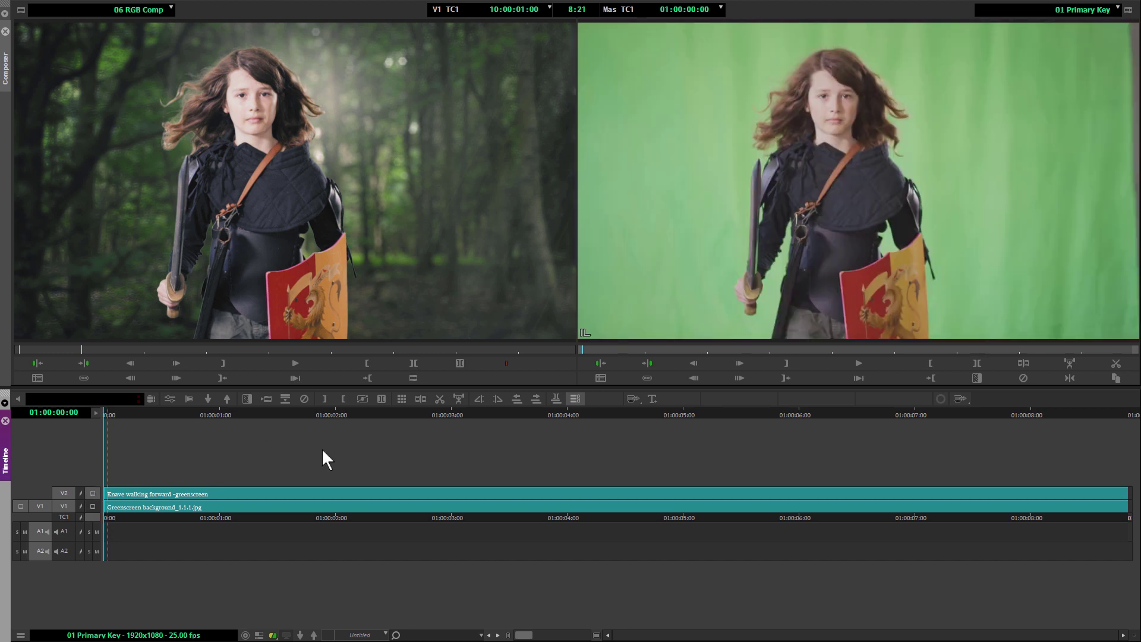
left_click(874, 363)
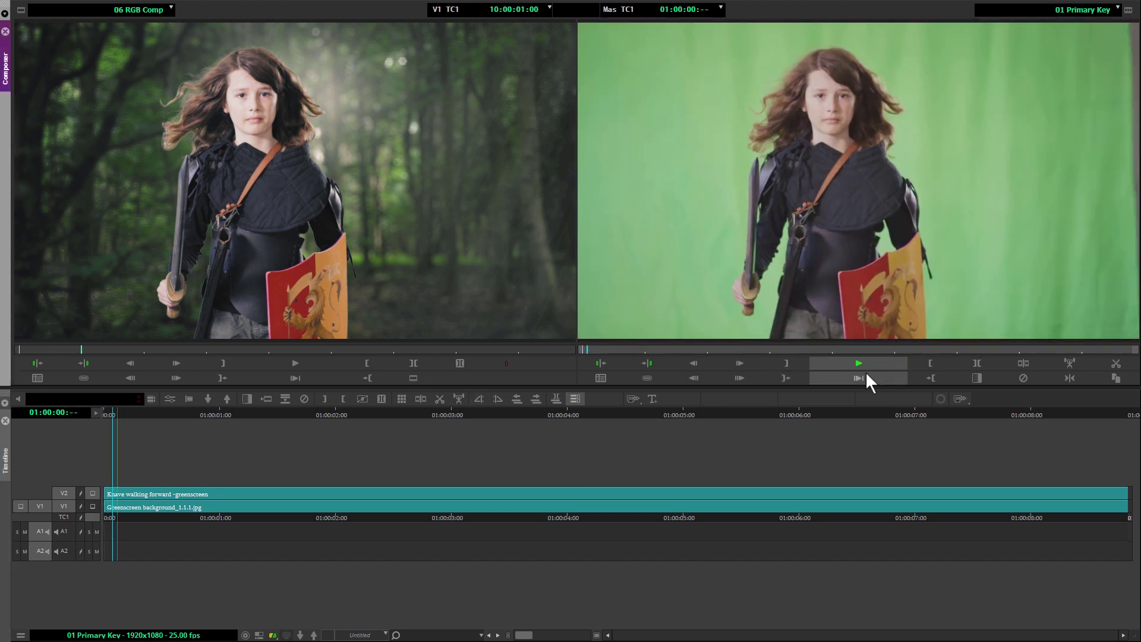
left_click(93, 505)
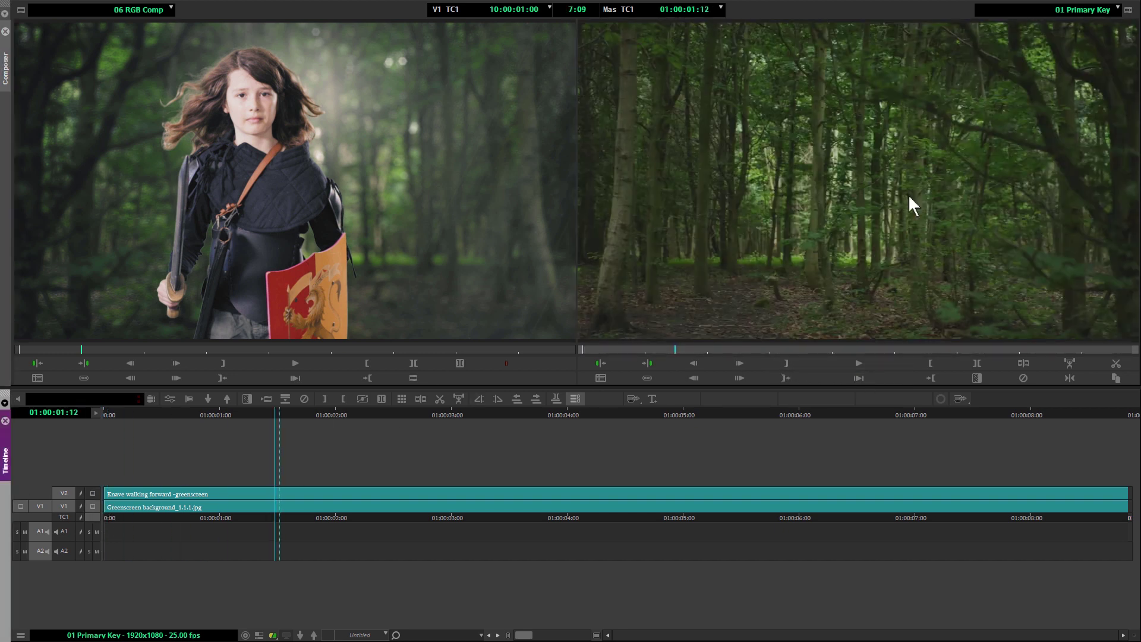
left_click(93, 492)
Switch to Show Single Monitor and shrink the timeline so the record monitor is larger.
right_click(741, 245)
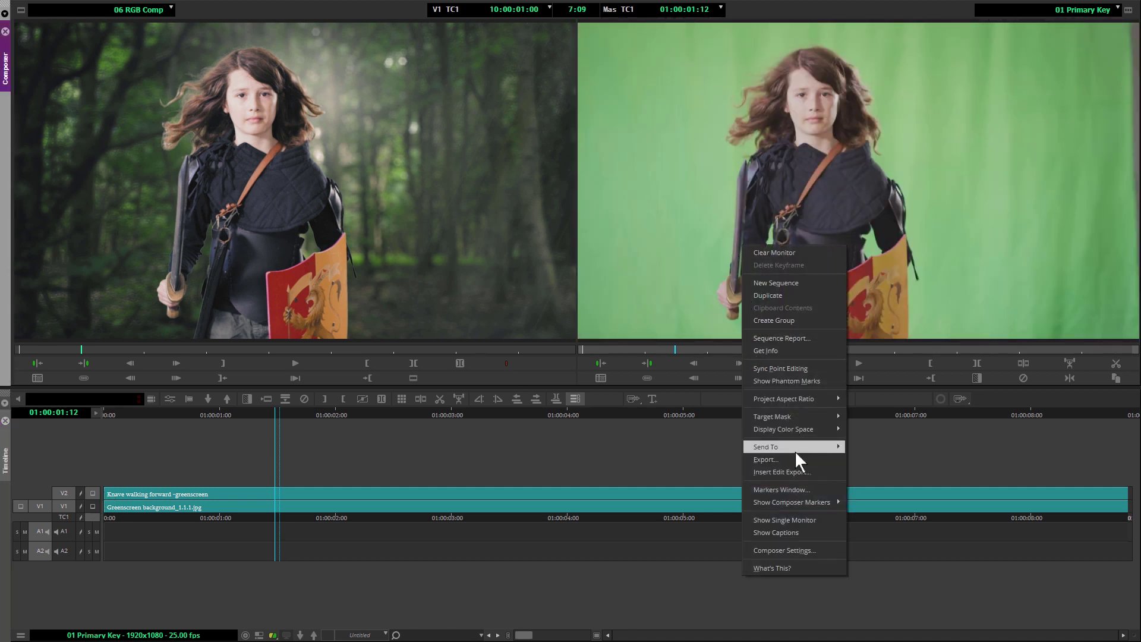
mouse_move(794, 451)
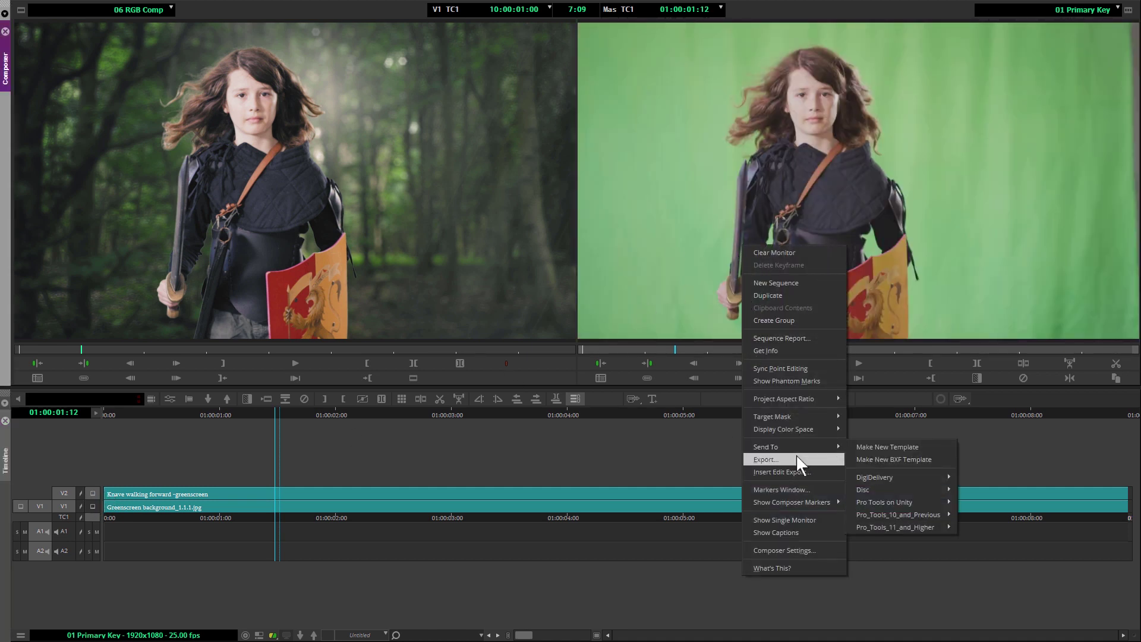
right_click(705, 292)
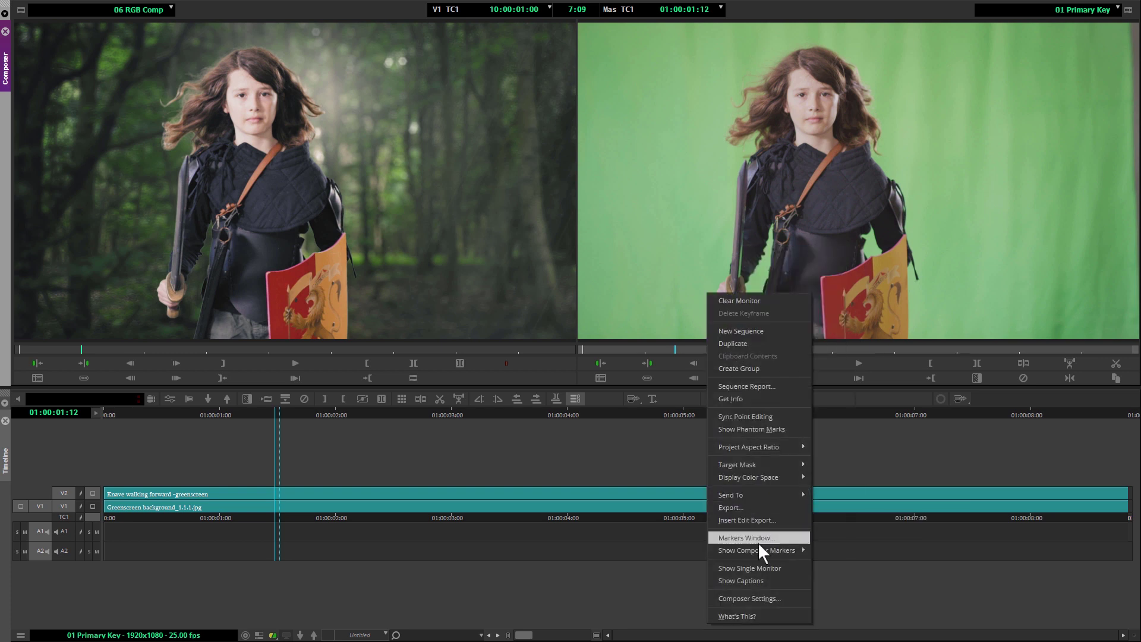
left_click(779, 568)
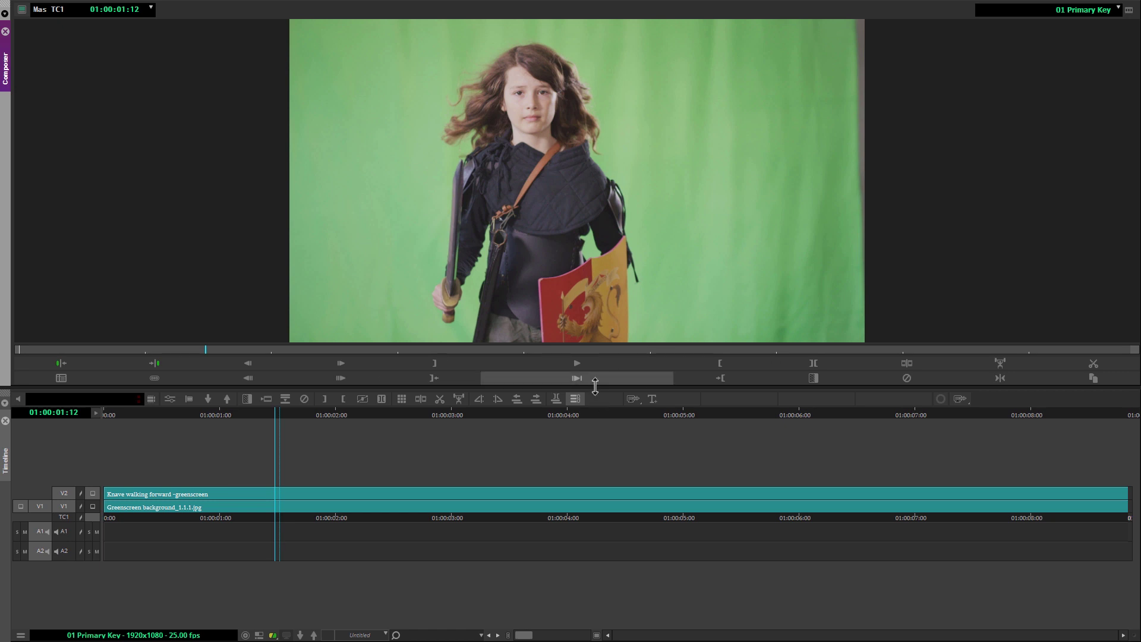
left_click_drag(597, 388, 590, 455)
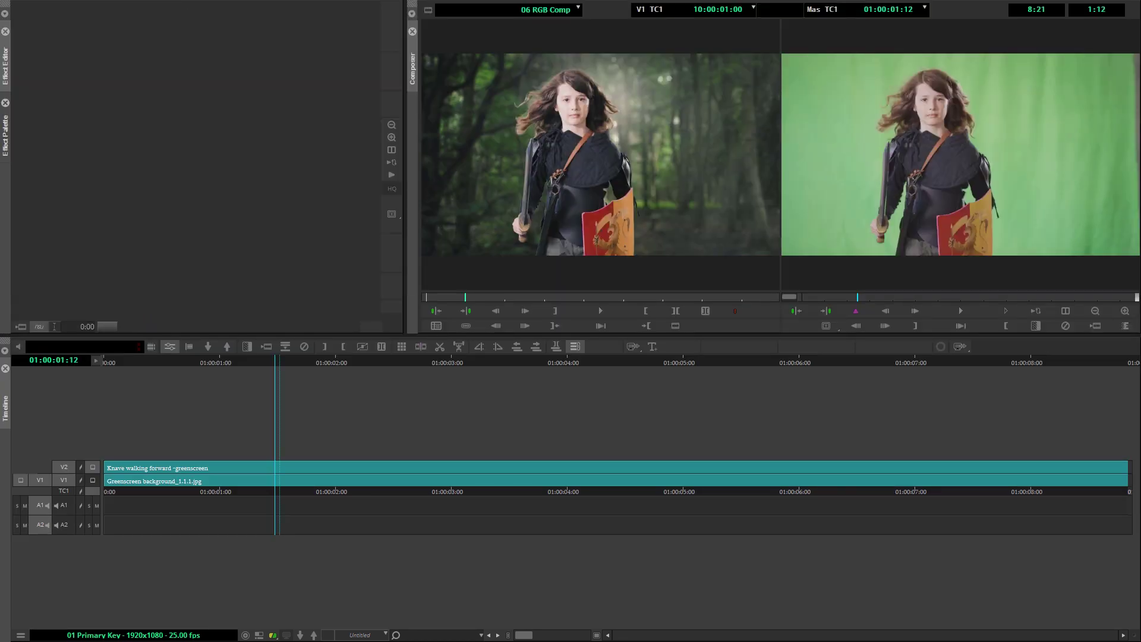
right_click(856, 195)
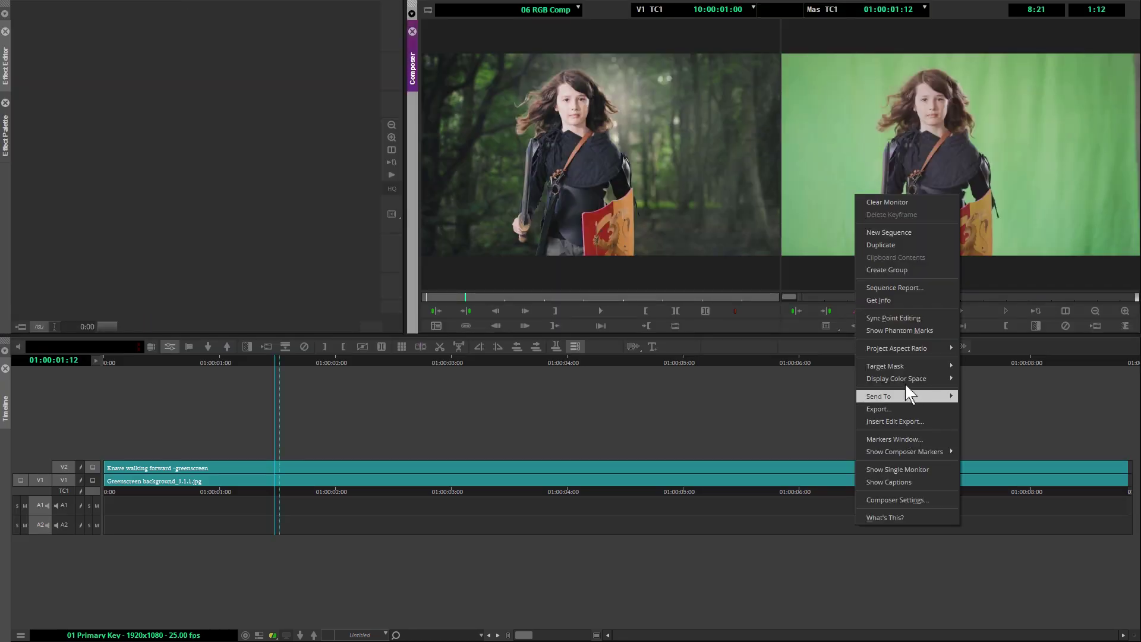
left_click(882, 469)
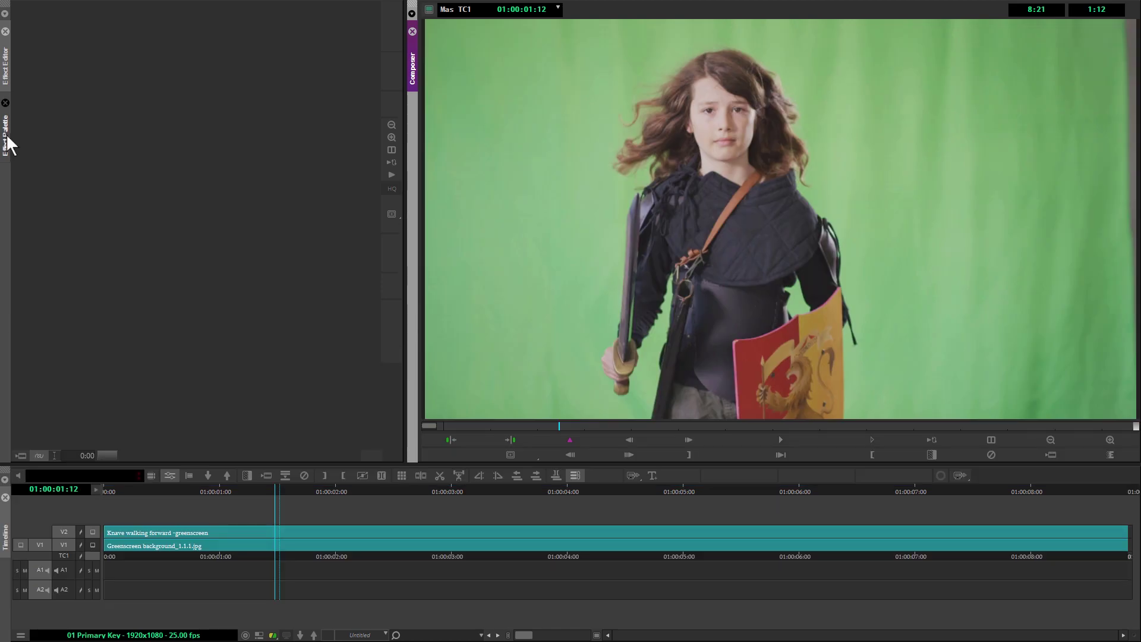
Apply BCC Primatte Studio from the BCC Key & Blend category to the V2 green-screen clip.
left_click(6, 139)
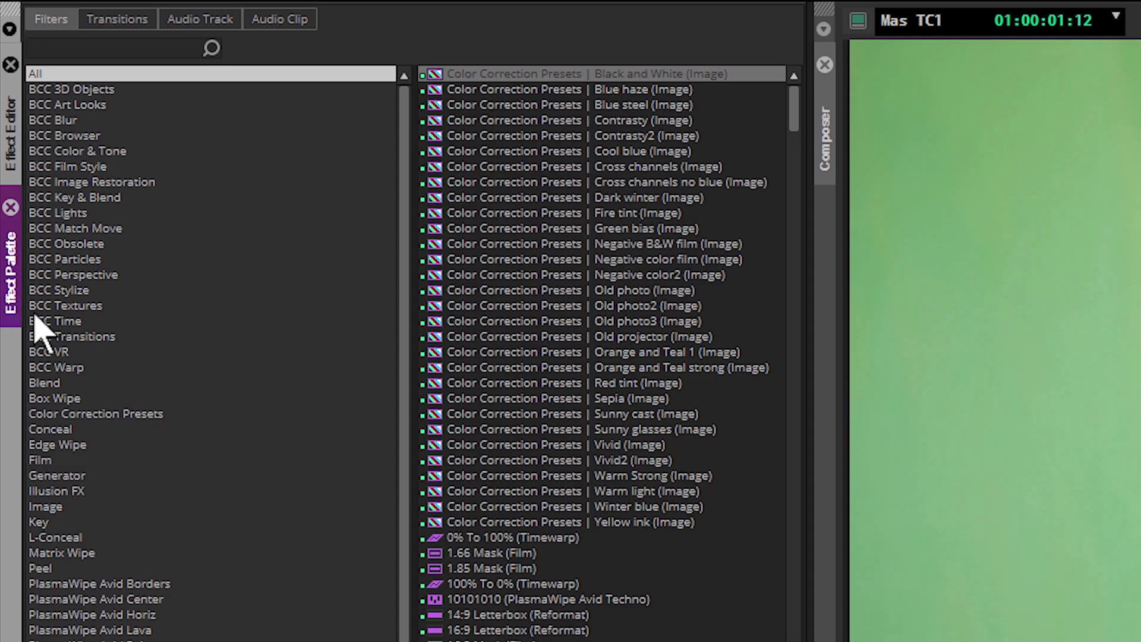
left_click(103, 201)
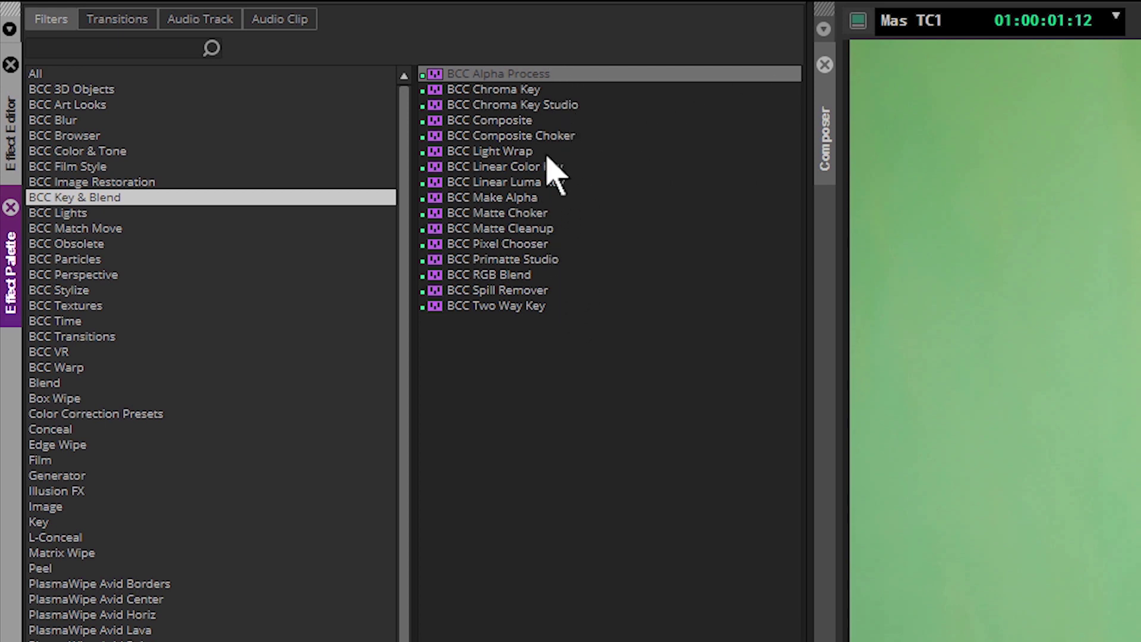
left_click(504, 259)
left_click_drag(522, 258, 616, 641)
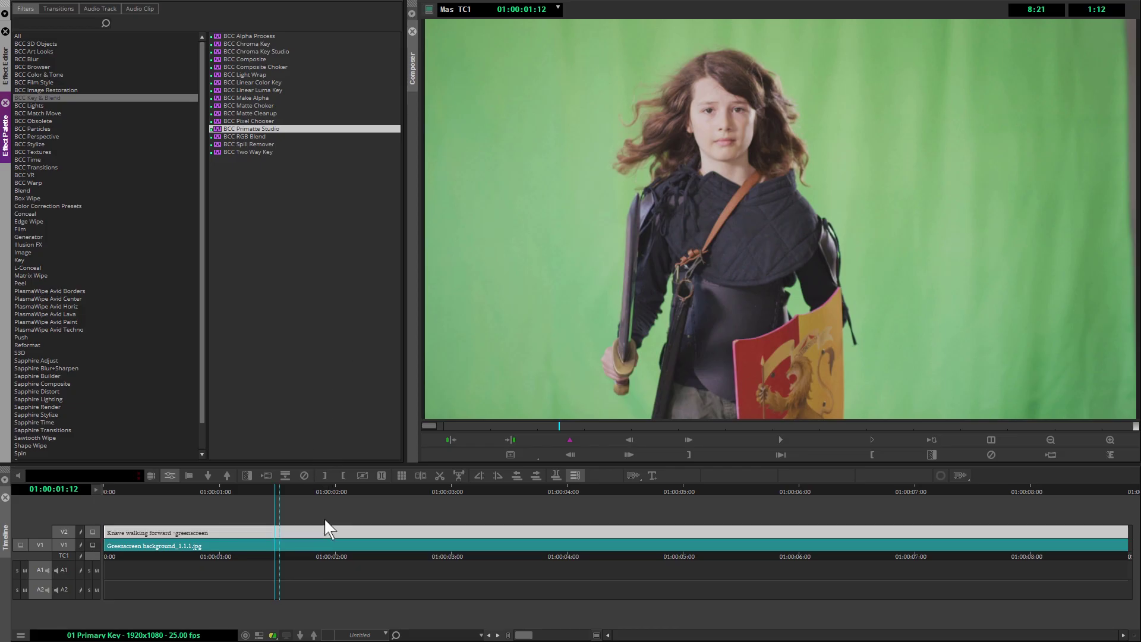
left_click_drag(324, 518, 323, 518)
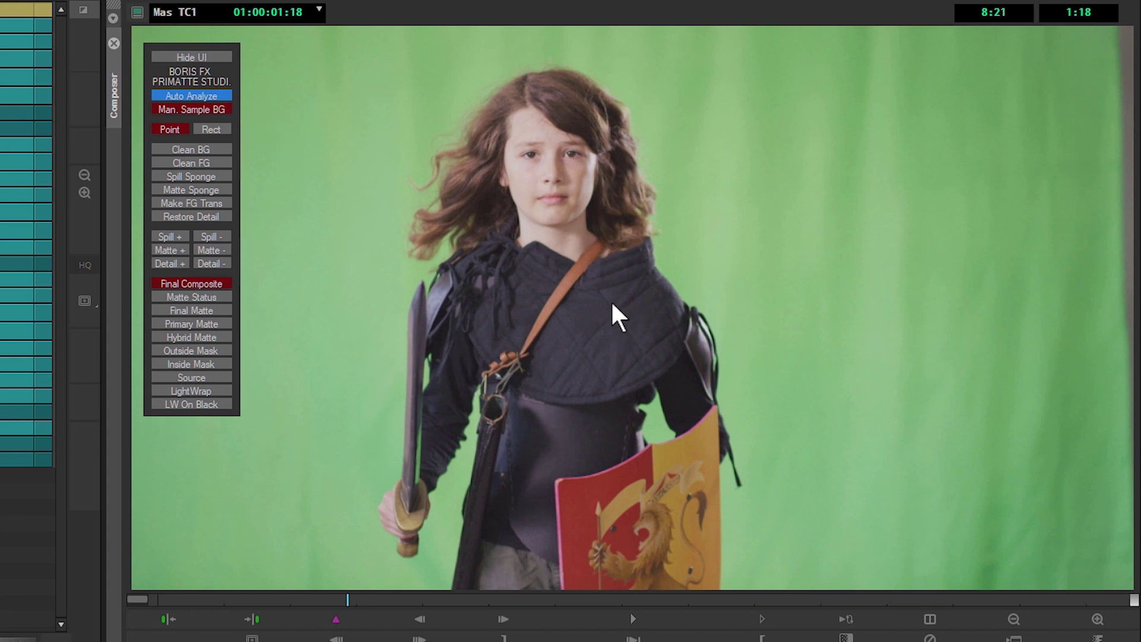
left_click(846, 619)
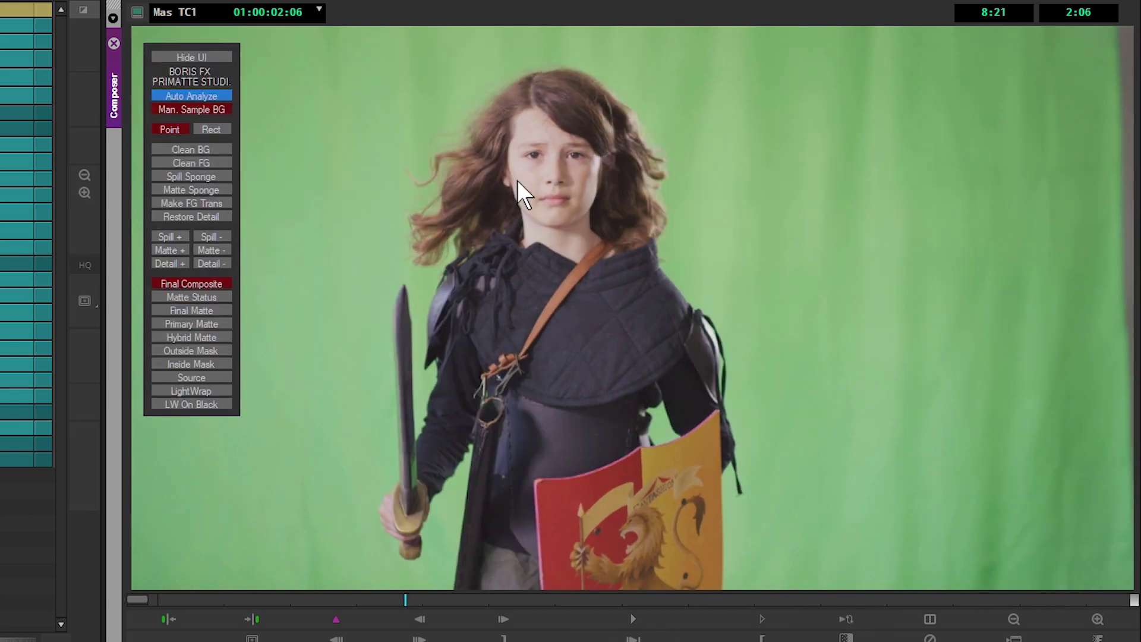
left_click(1097, 619)
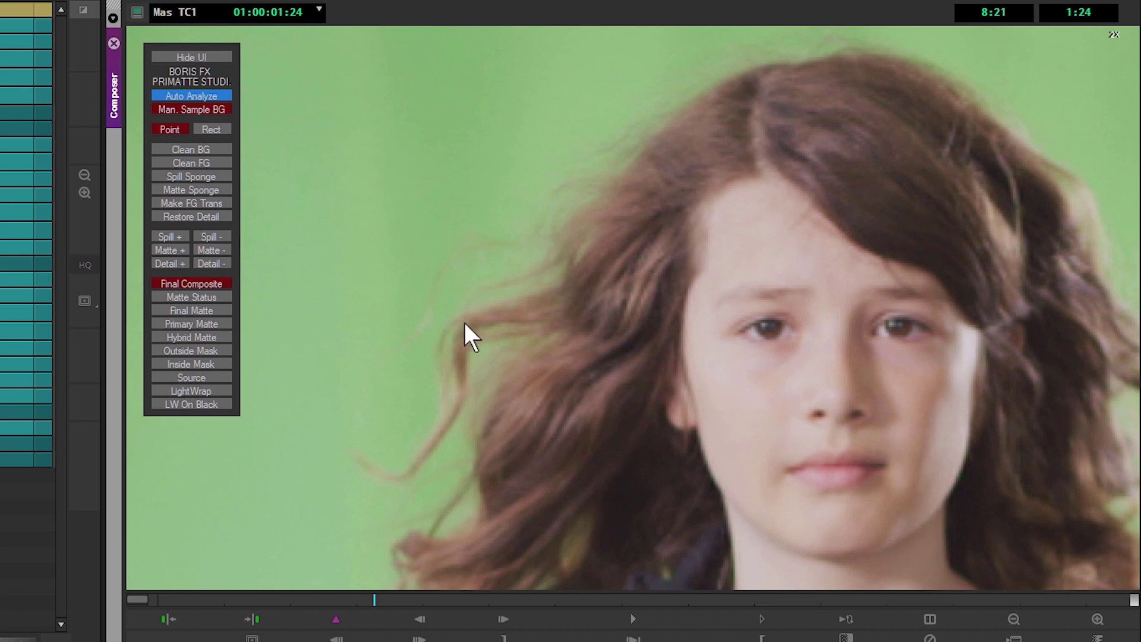
left_click_drag(961, 196, 395, 461)
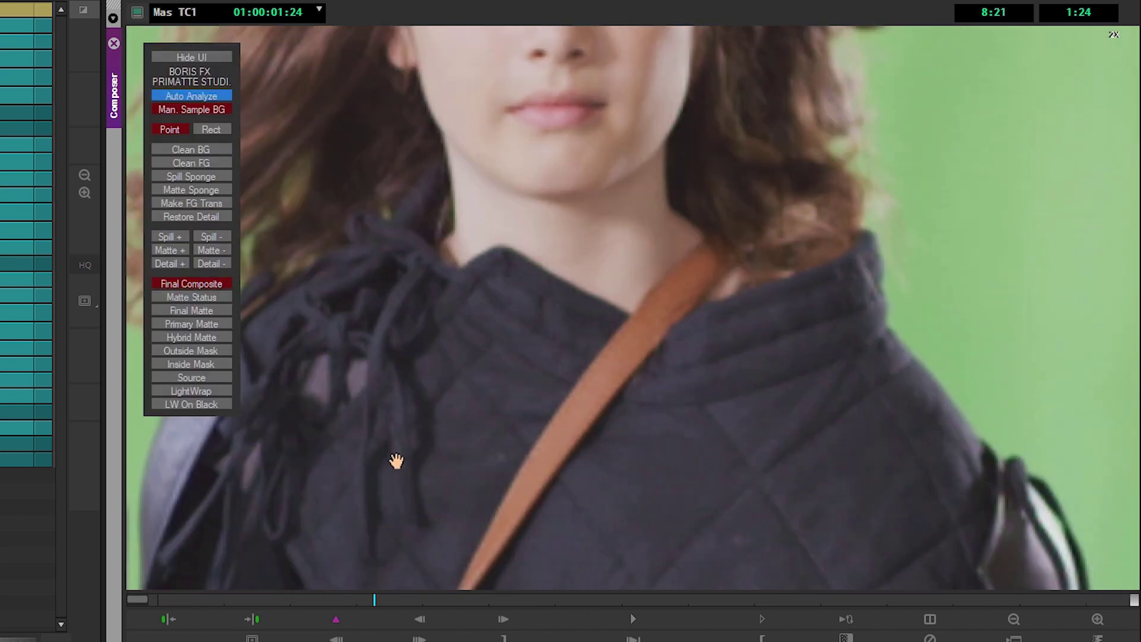
left_click_drag(546, 378, 873, 409)
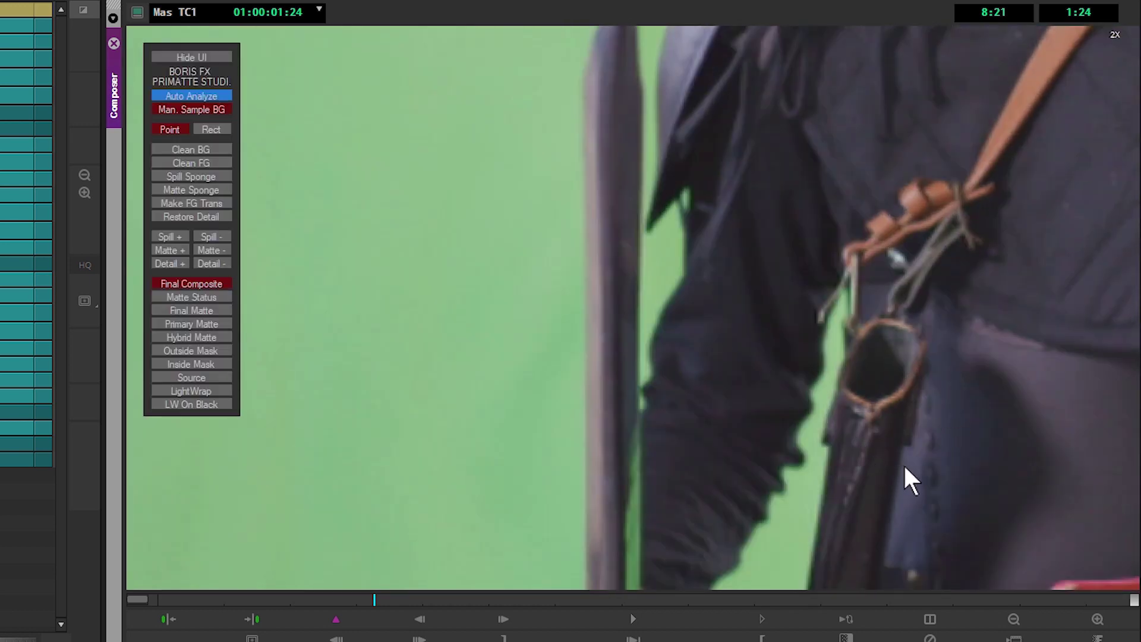
left_click_drag(904, 463, 722, 240)
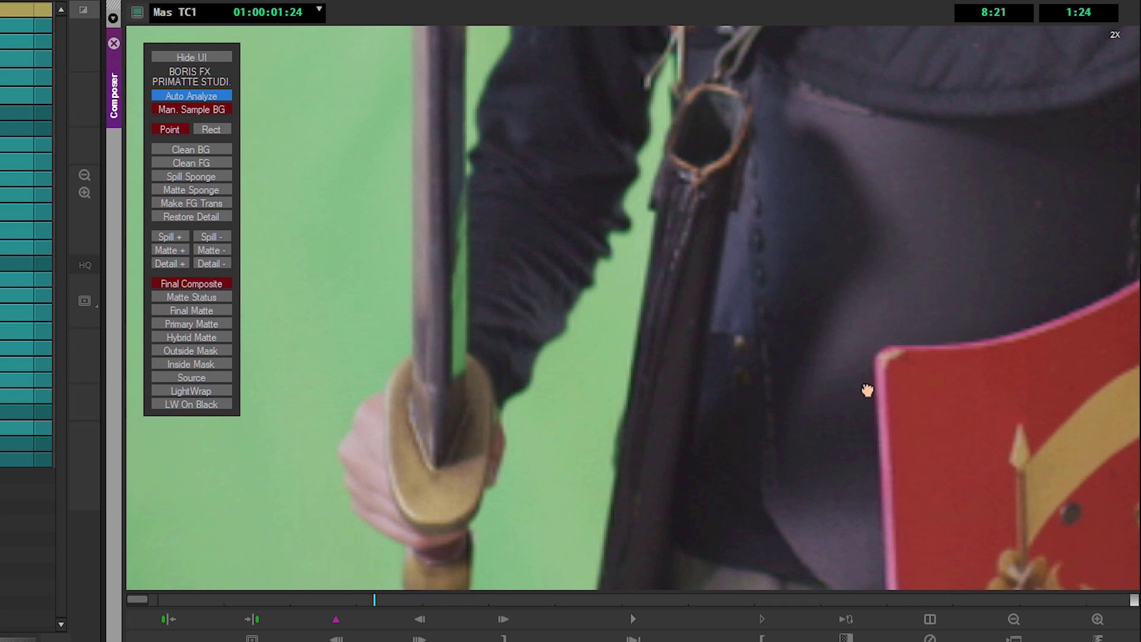
left_click_drag(866, 390, 366, 178)
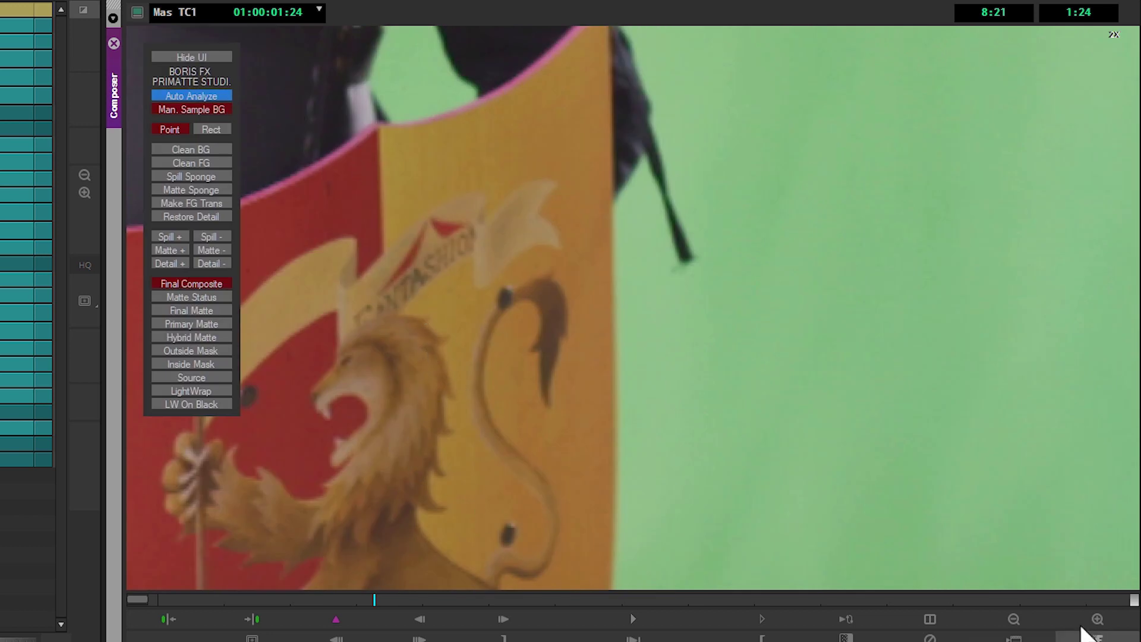
left_click(1015, 612)
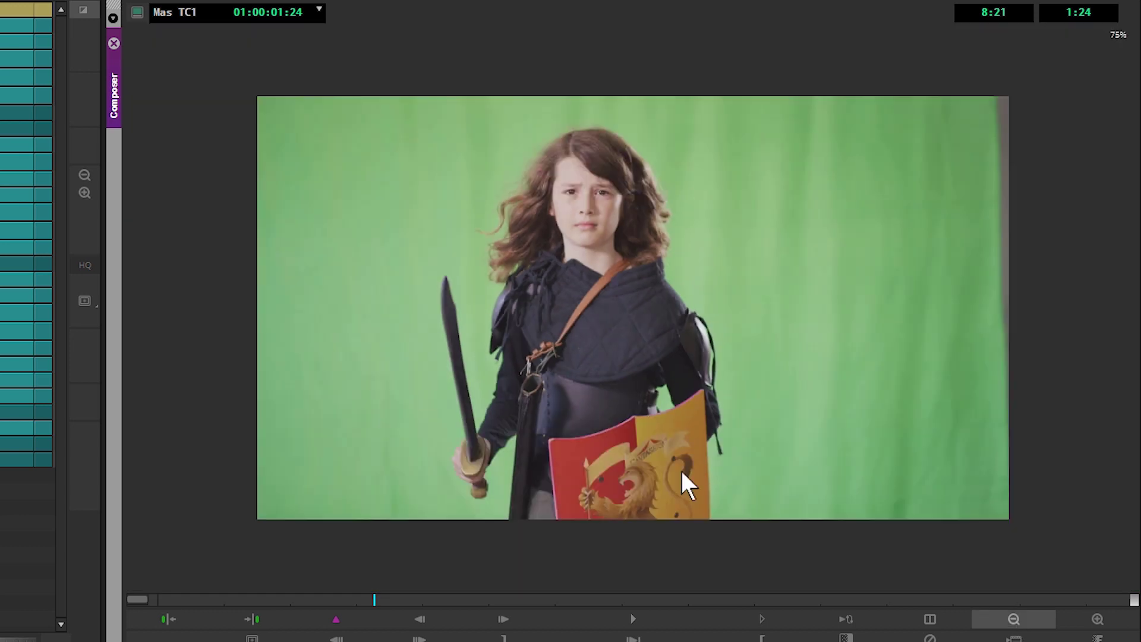
Review the enlarged knight clip, then run Primatte Studio's Auto Analyze to key out the green.
left_click(1098, 619)
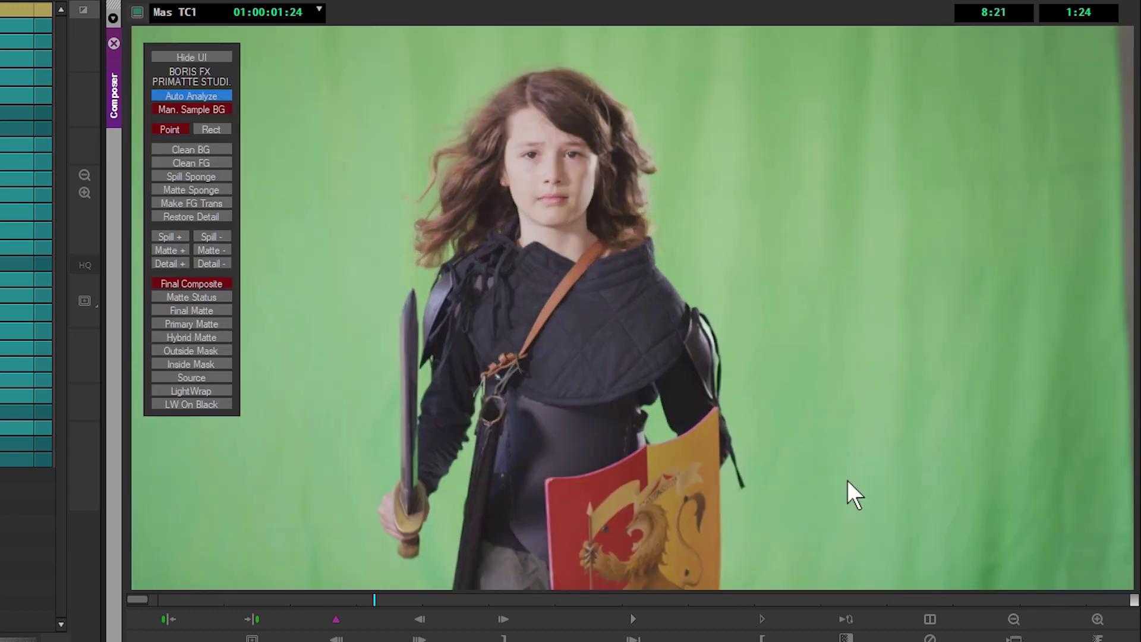
key("space")
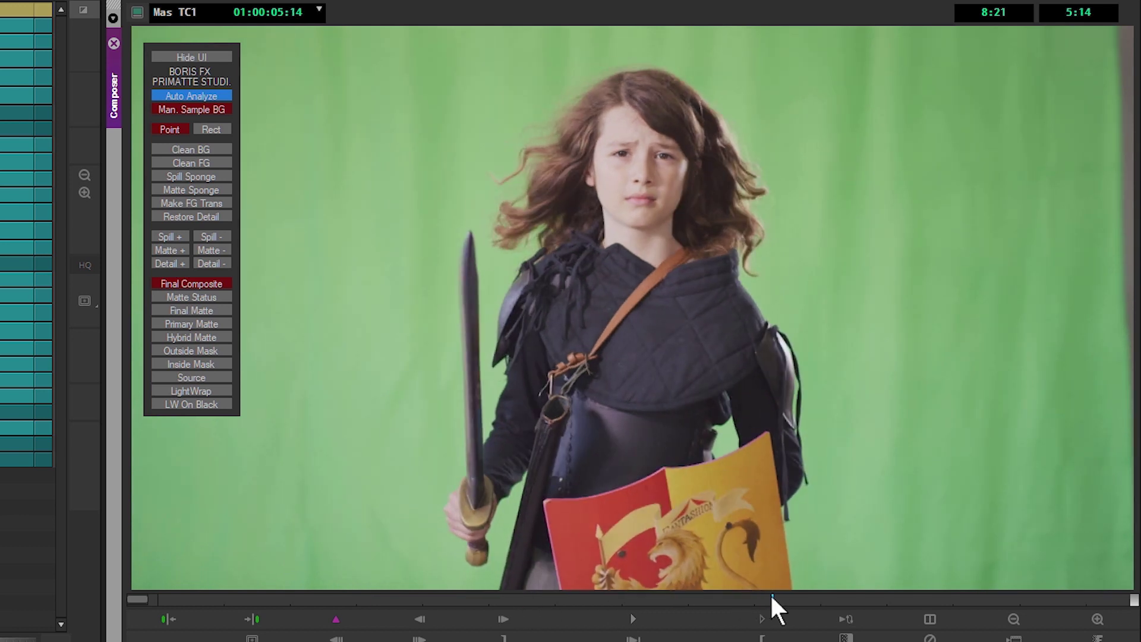
left_click(769, 601)
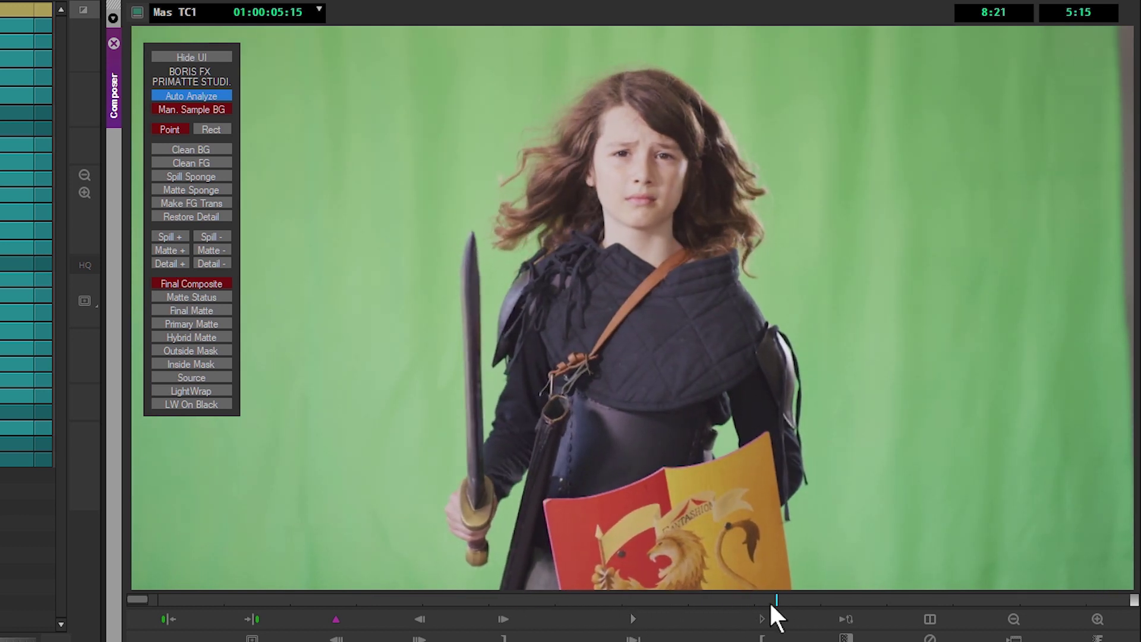
left_click(763, 602)
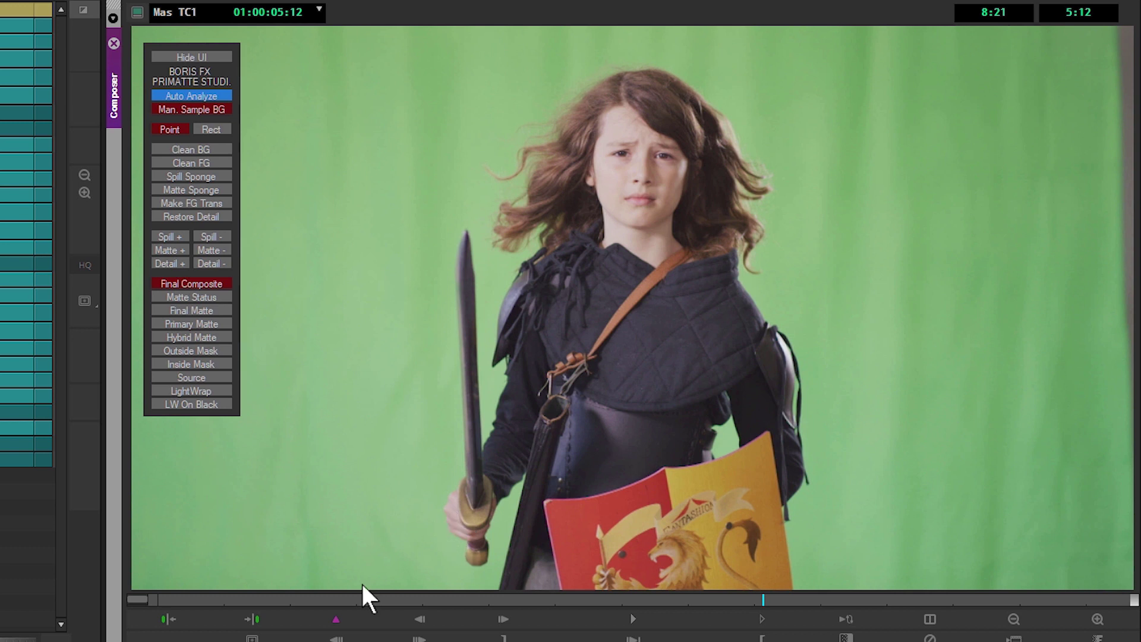
left_click(191, 97)
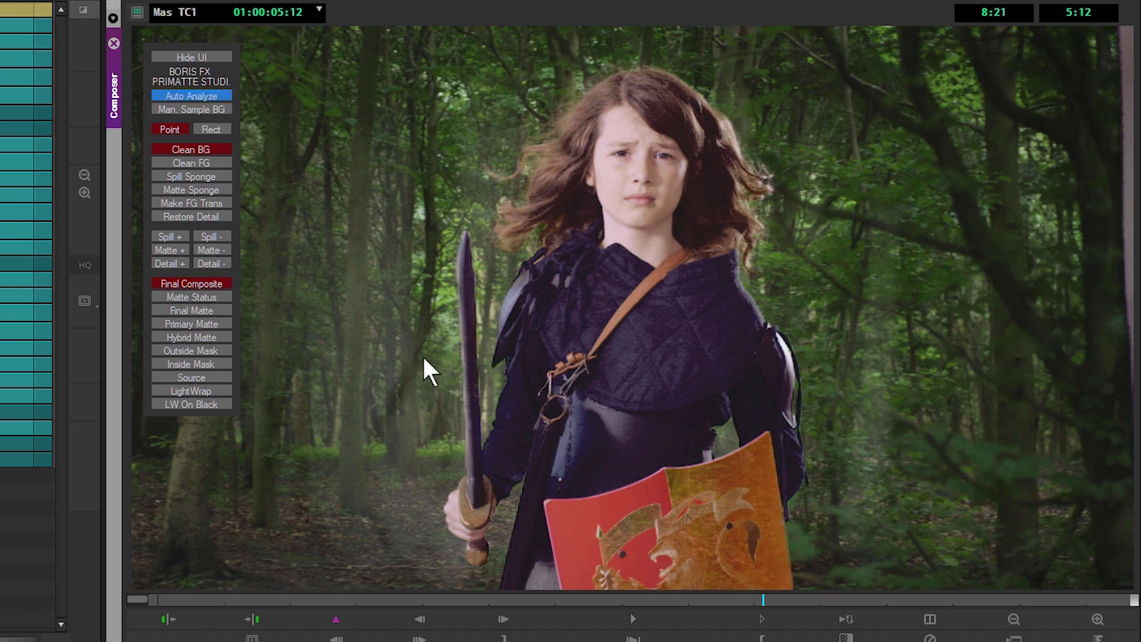
left_click(528, 600)
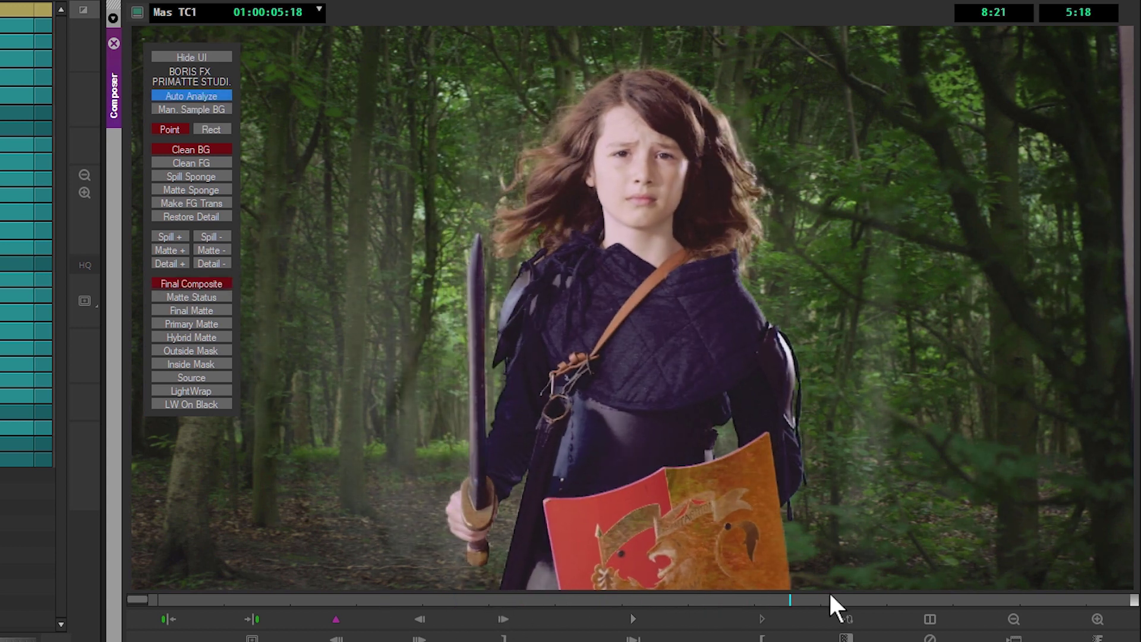
left_click_drag(814, 600, 700, 598)
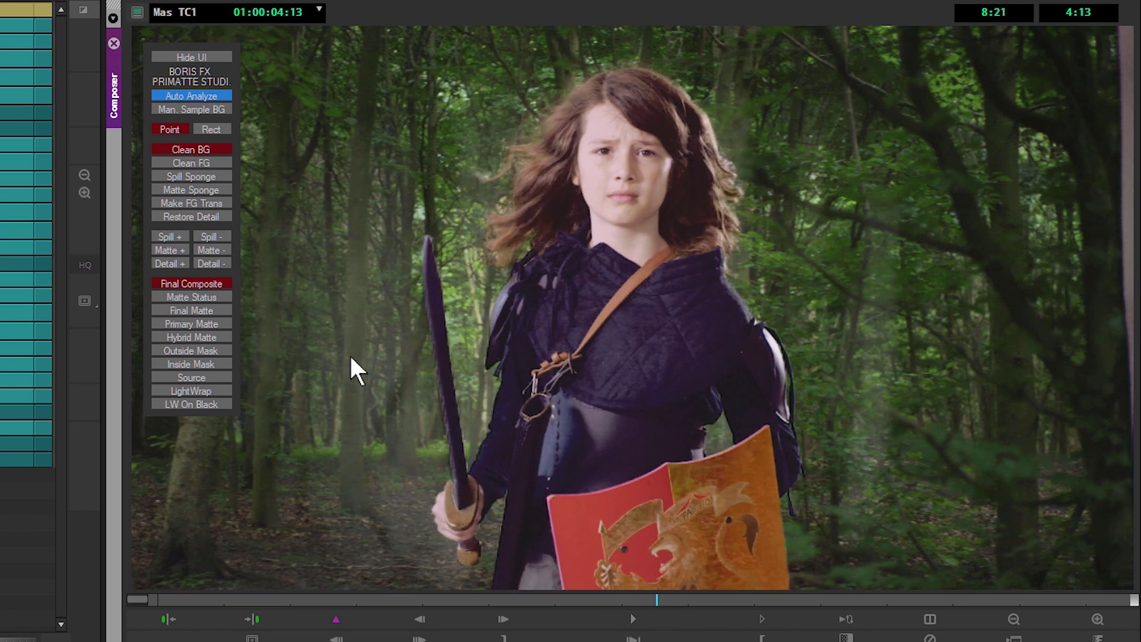
left_click(416, 599)
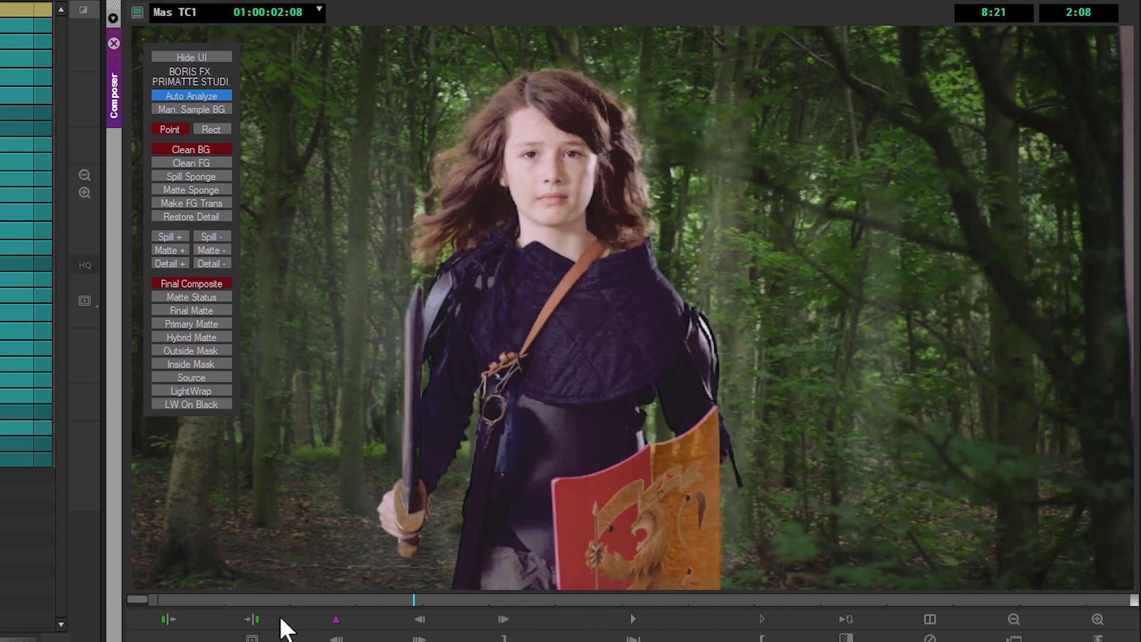
mouse_move(580, 600)
left_mouse_down()
mouse_move(717, 602)
mouse_move(582, 600)
left_mouse_up()
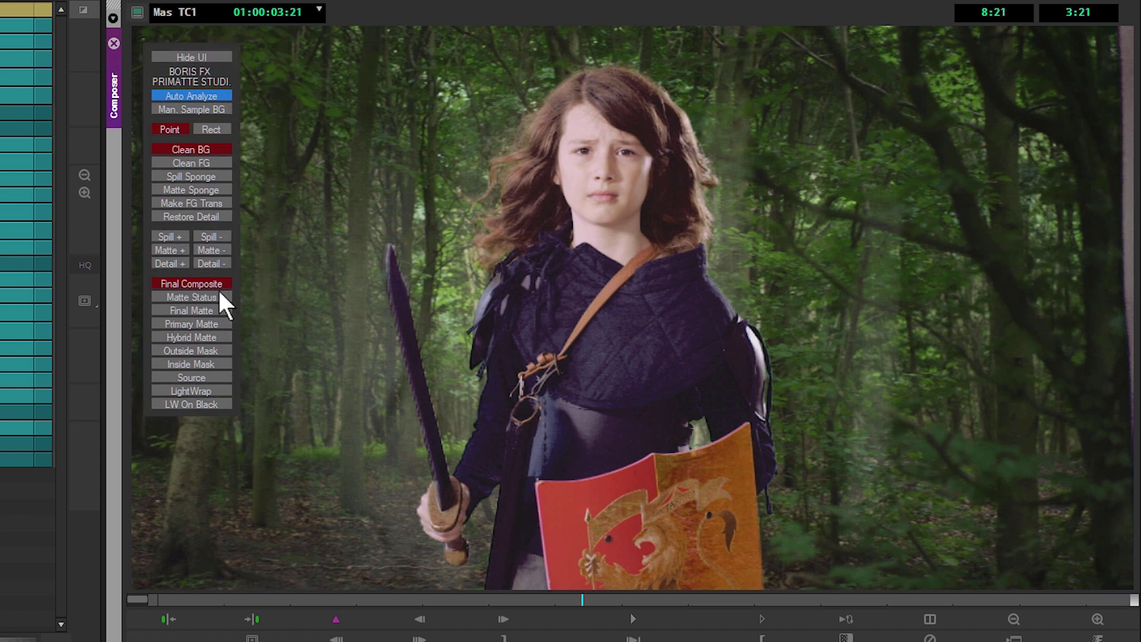
Cycle through Primary, Hybrid, Outside/Inside Mask, Source and LightWrap views, ending on Final Matte.
left_click(211, 310)
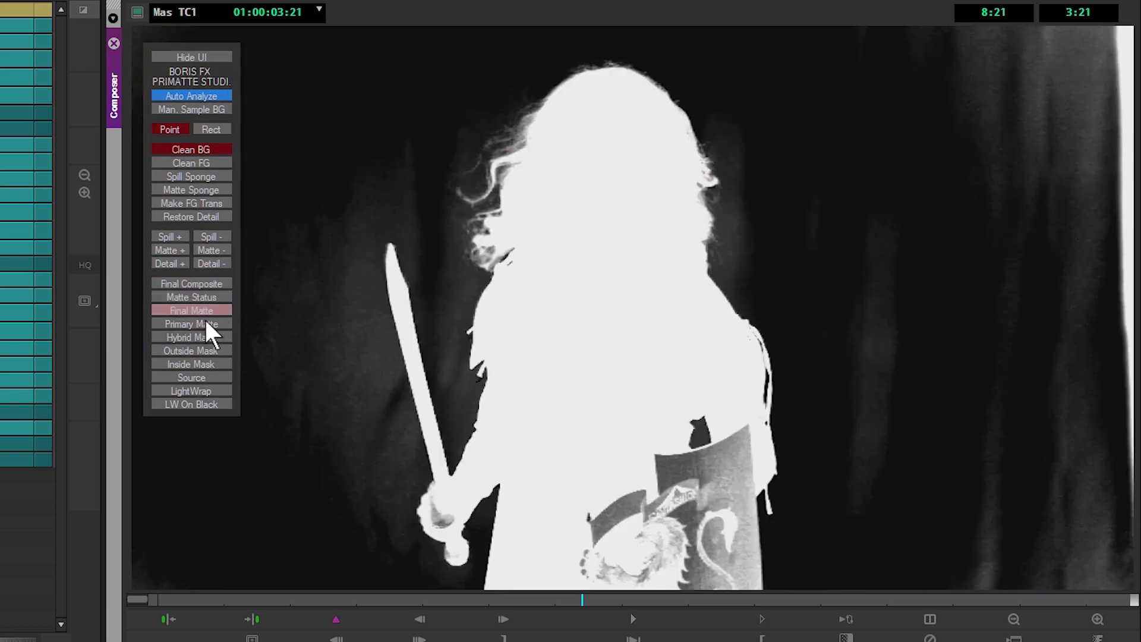
left_click(214, 323)
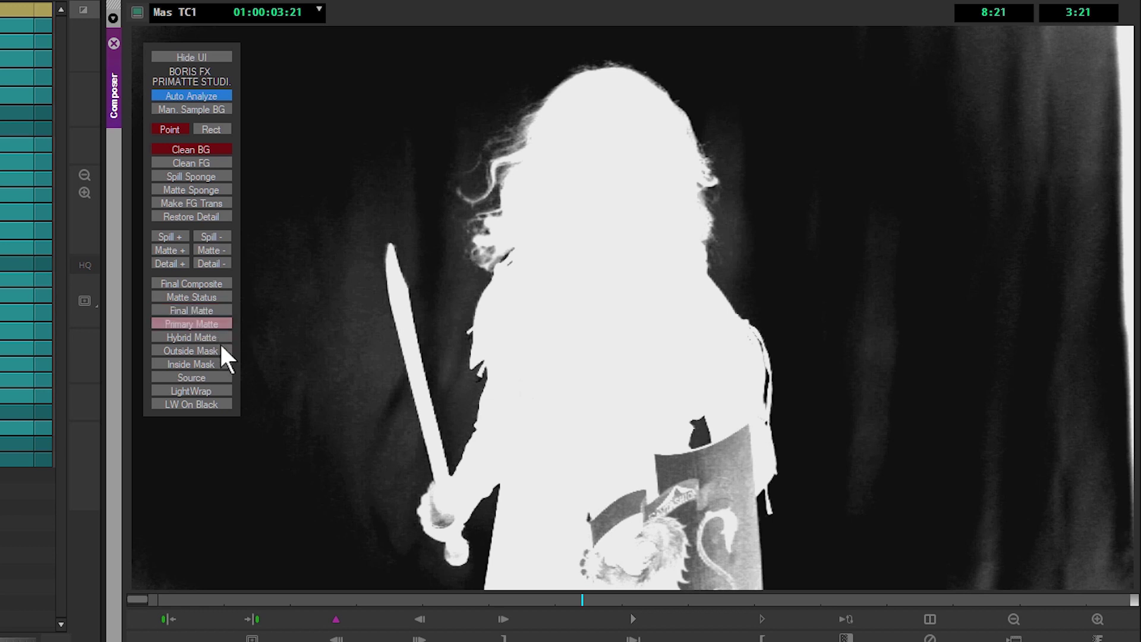
left_click(217, 337)
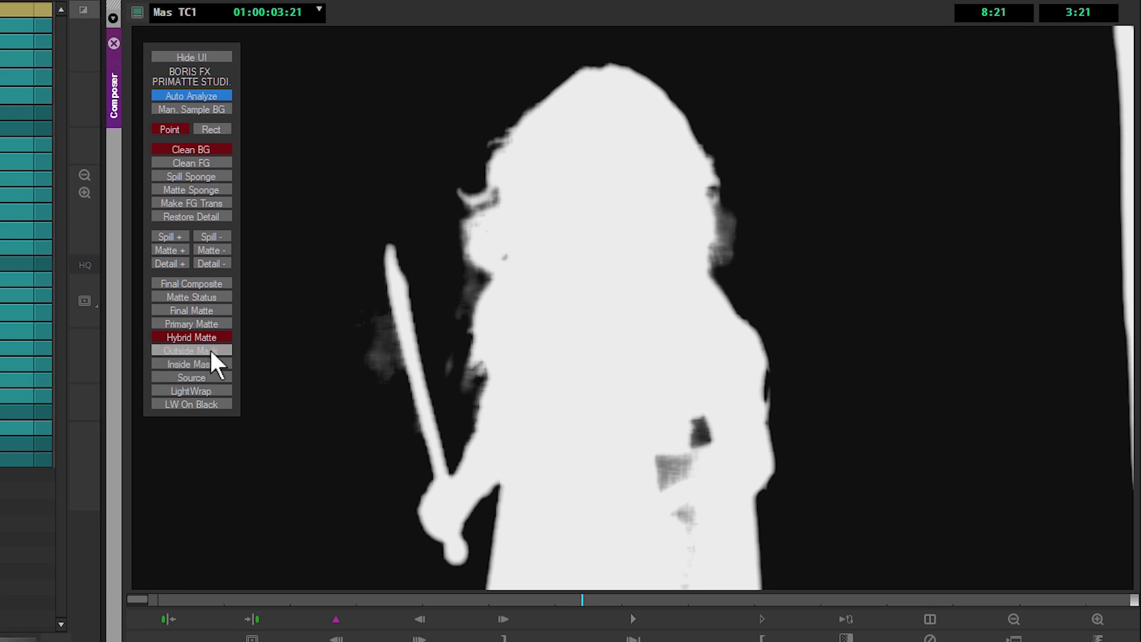
left_click(210, 349)
left_click(211, 363)
left_click(209, 378)
left_click(213, 390)
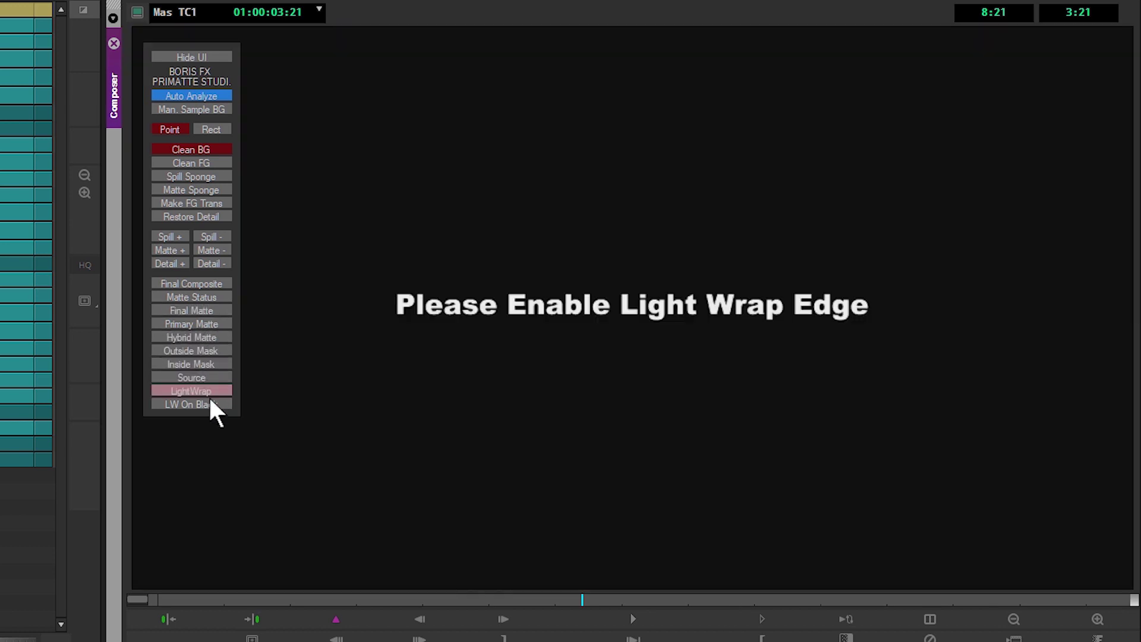
left_click(211, 404)
left_click(208, 378)
left_click(207, 363)
left_click(208, 351)
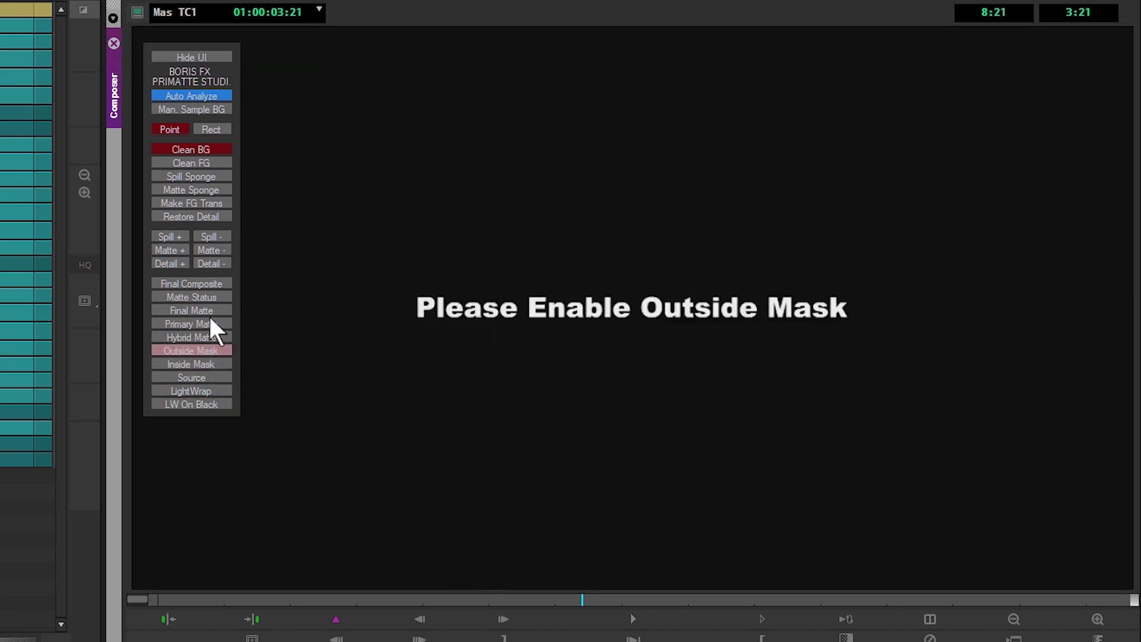
left_click(209, 311)
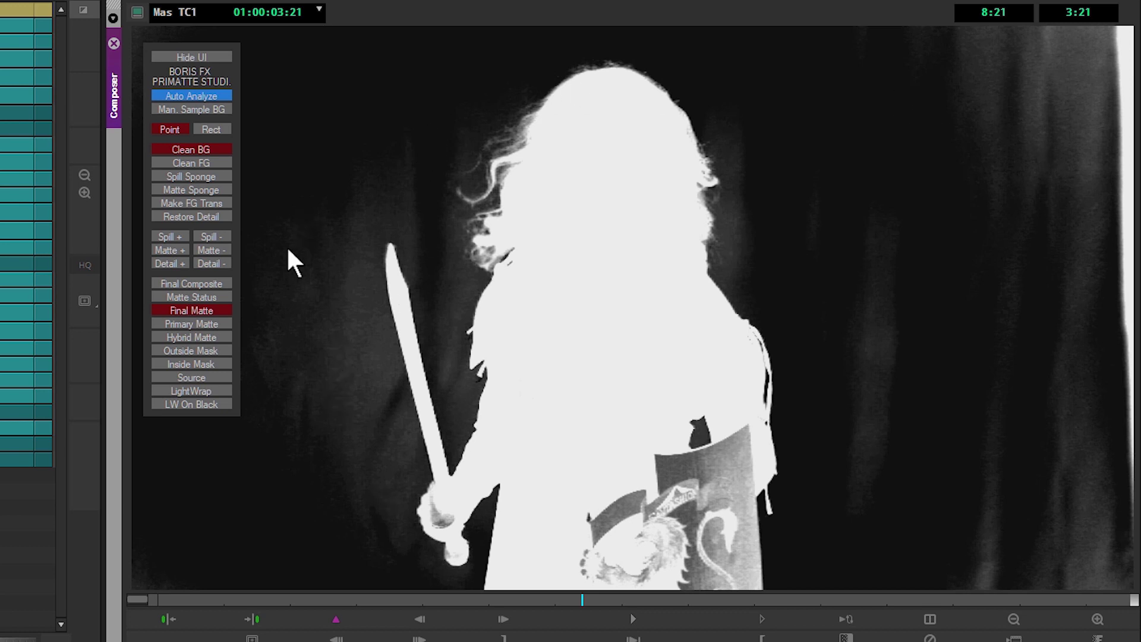
Show the Matte Status map, compare it with Final Matte, and enable Clean BG sampling.
left_click(215, 297)
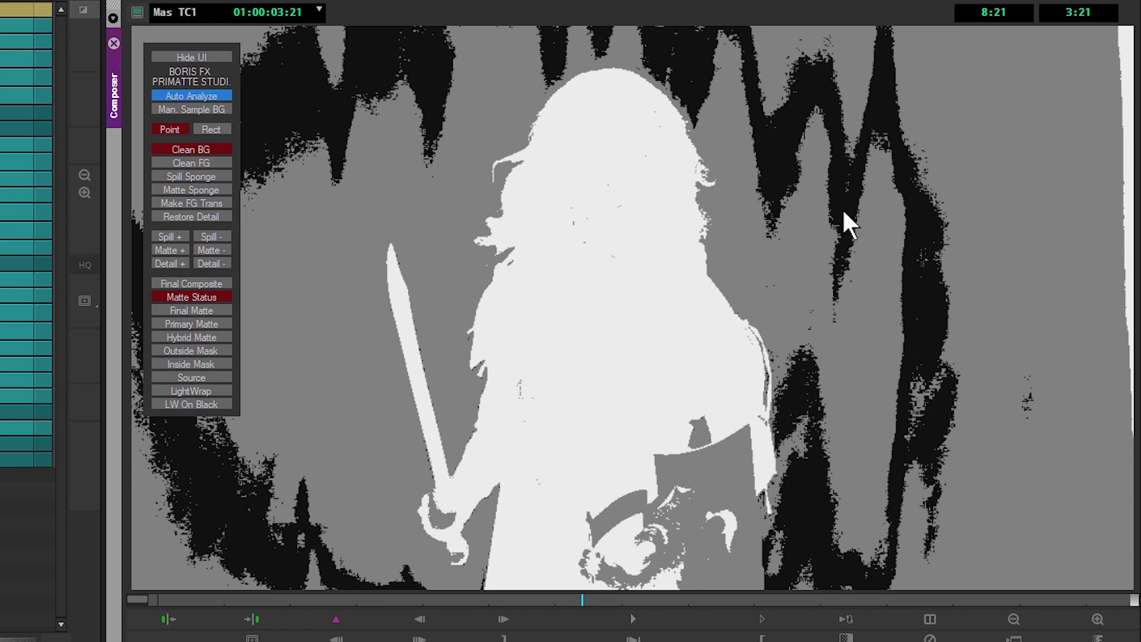
left_click(205, 310)
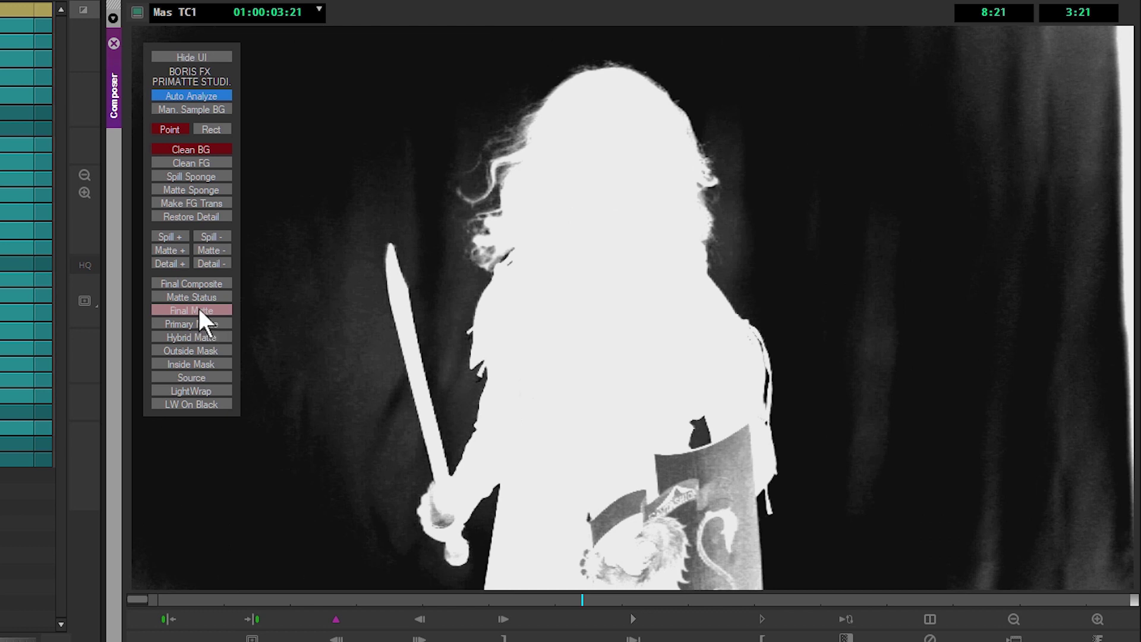
left_click(198, 296)
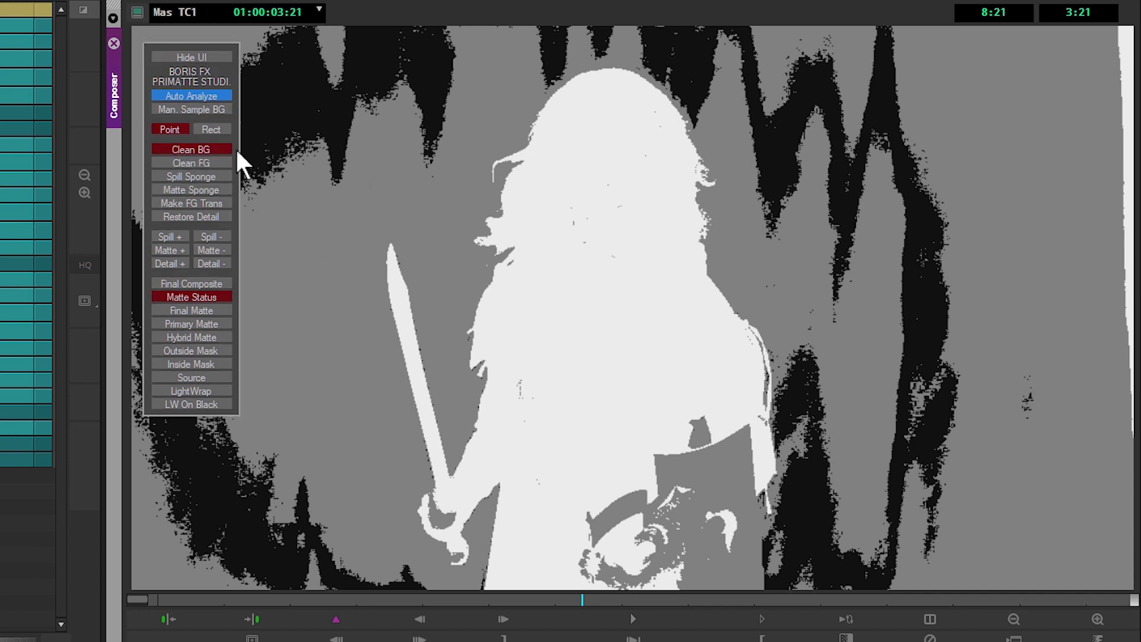
left_click(217, 149)
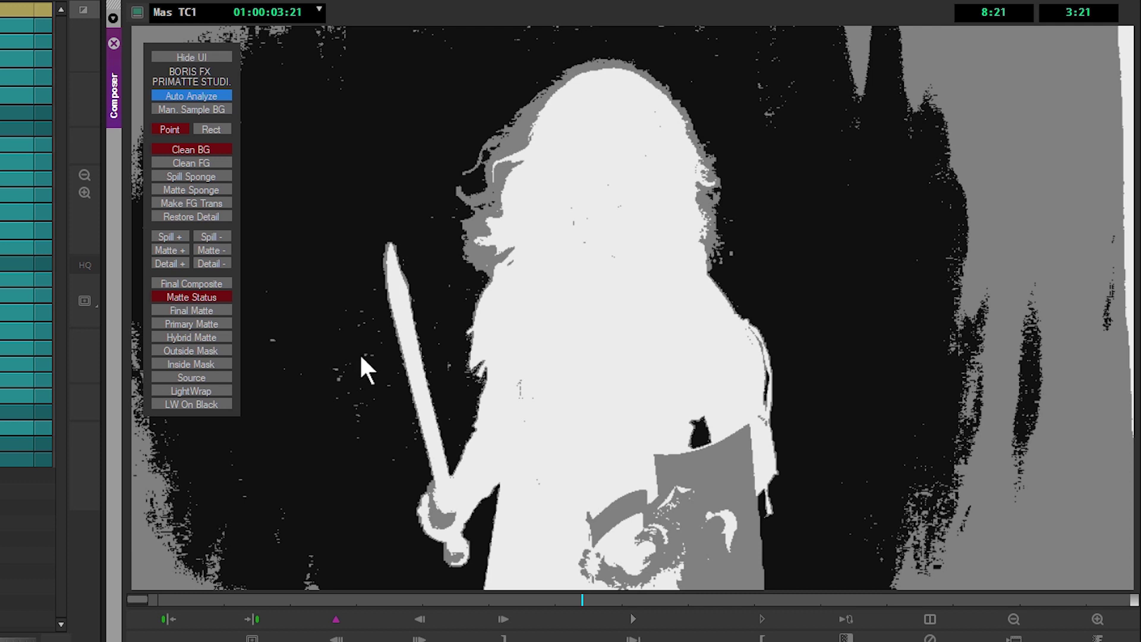
Stroke a Clean BG sample over the grey background speckles, then select Clean FG.
left_click_drag(361, 356, 365, 370)
left_click(217, 163)
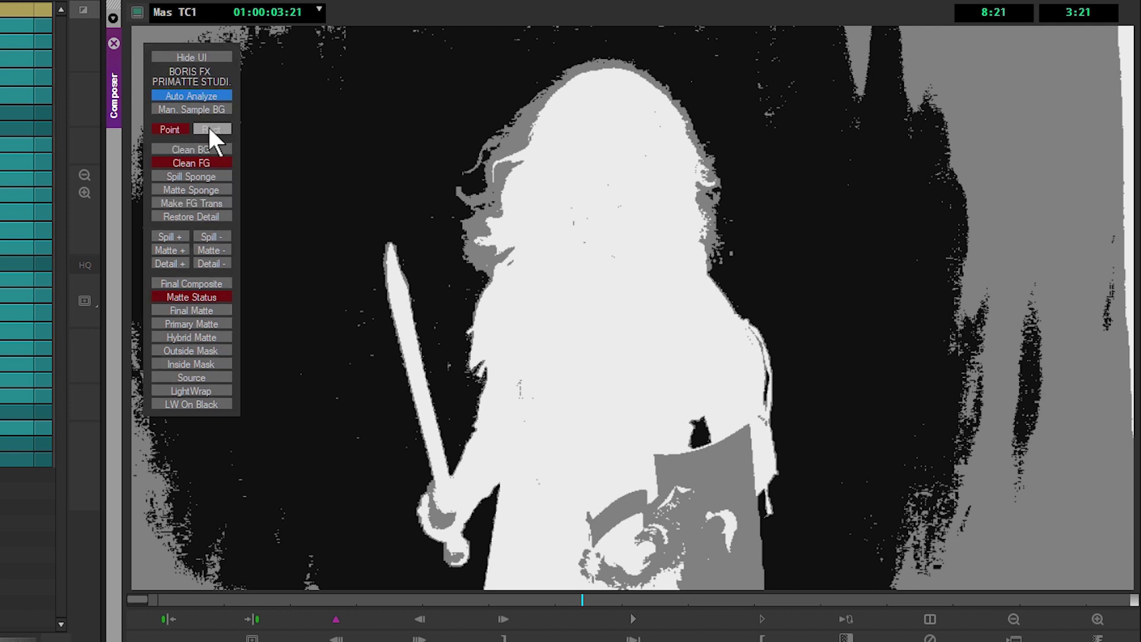
Fill the shield, hand and body solid white with Clean FG rectangles, then restore Clean BG Point sampling.
left_click(227, 130)
left_click_drag(673, 500, 686, 516)
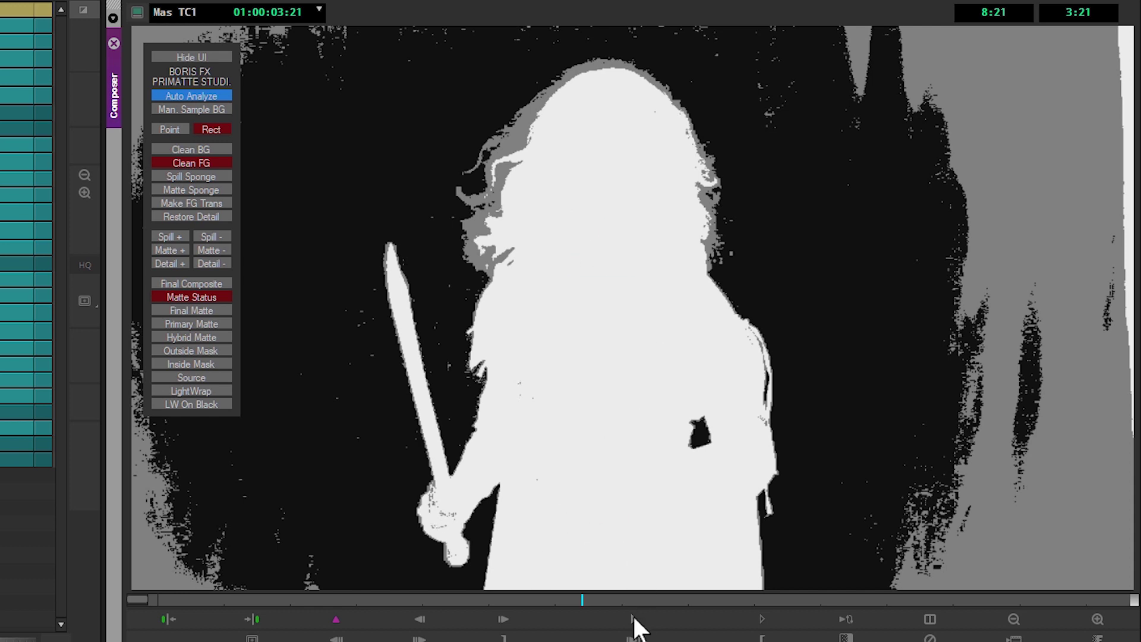
left_click_drag(511, 383, 554, 419)
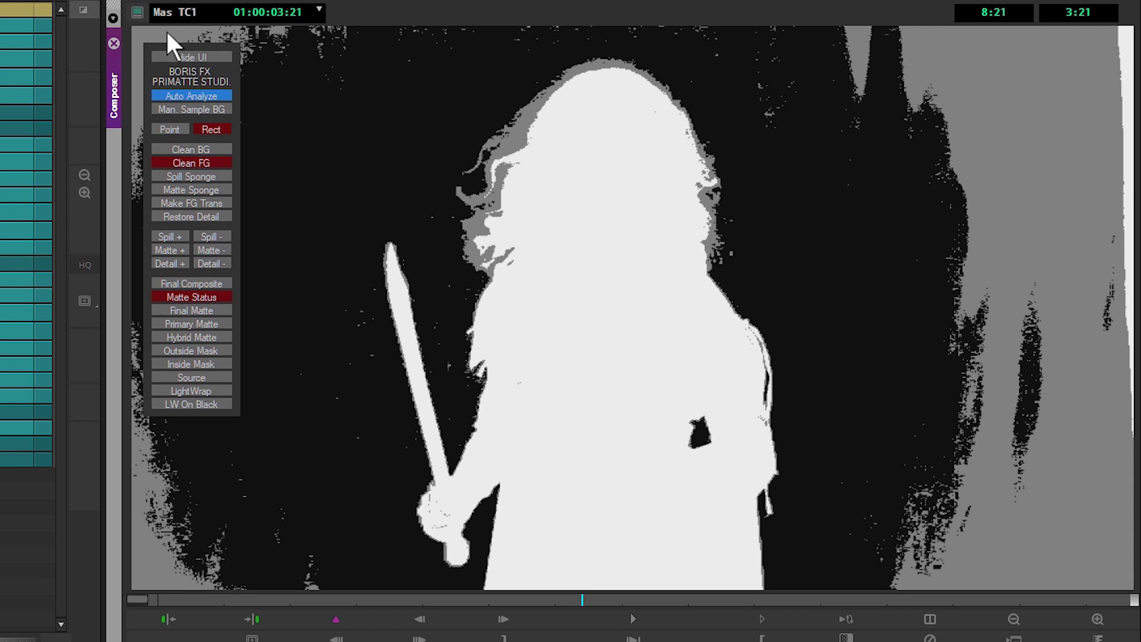
left_click(209, 149)
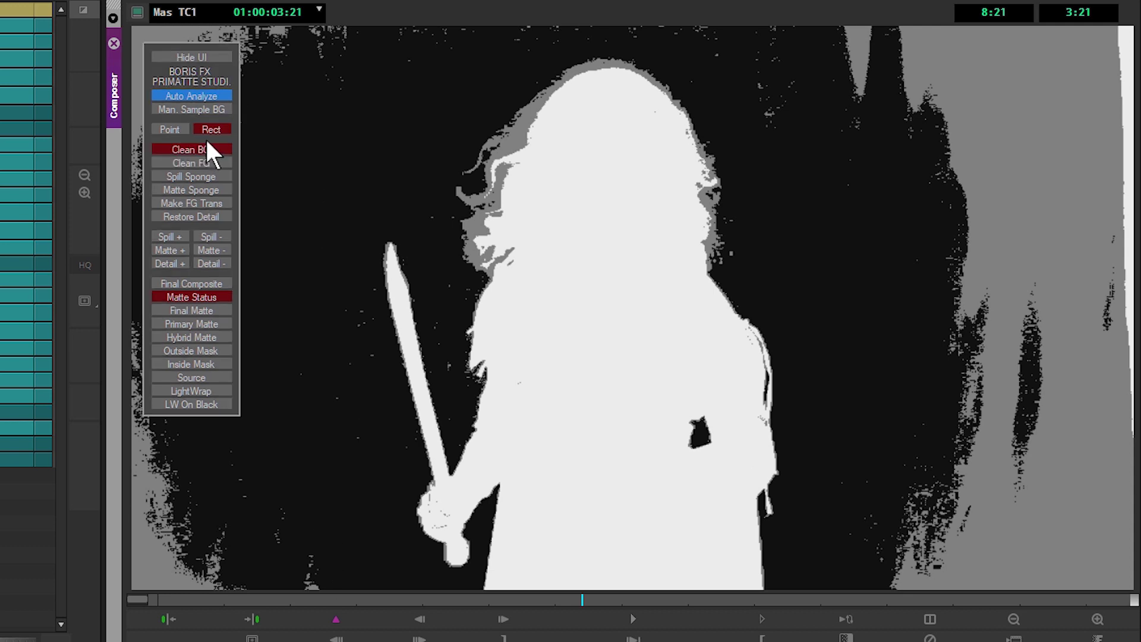
left_click(174, 129)
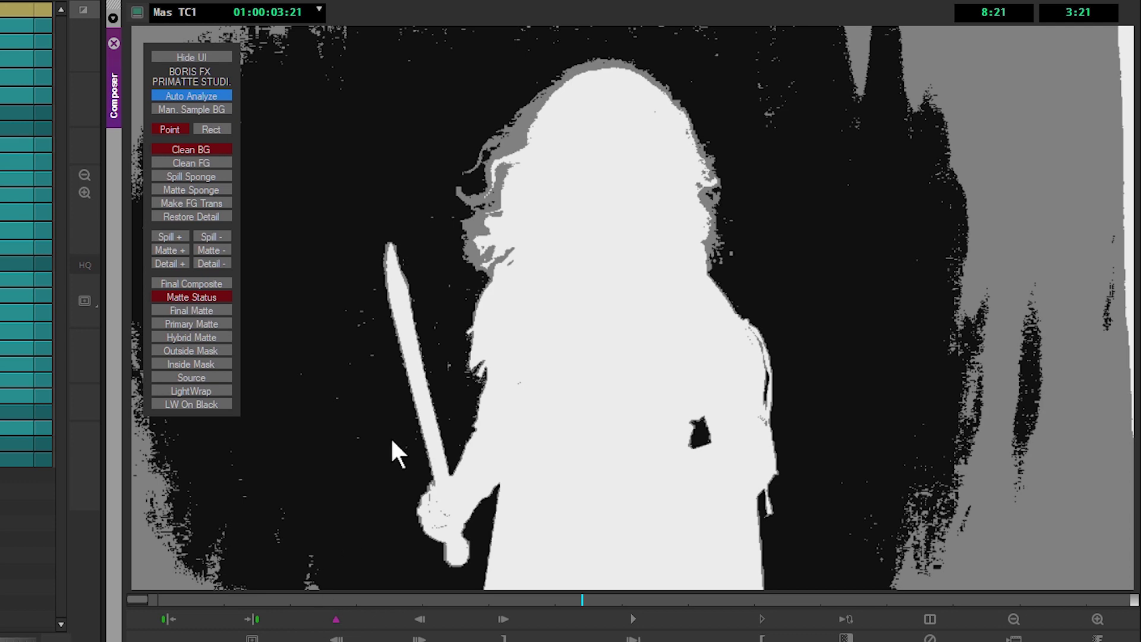
Stop the looping matte playback and park on frame 01:00:05:02.
left_click(846, 619)
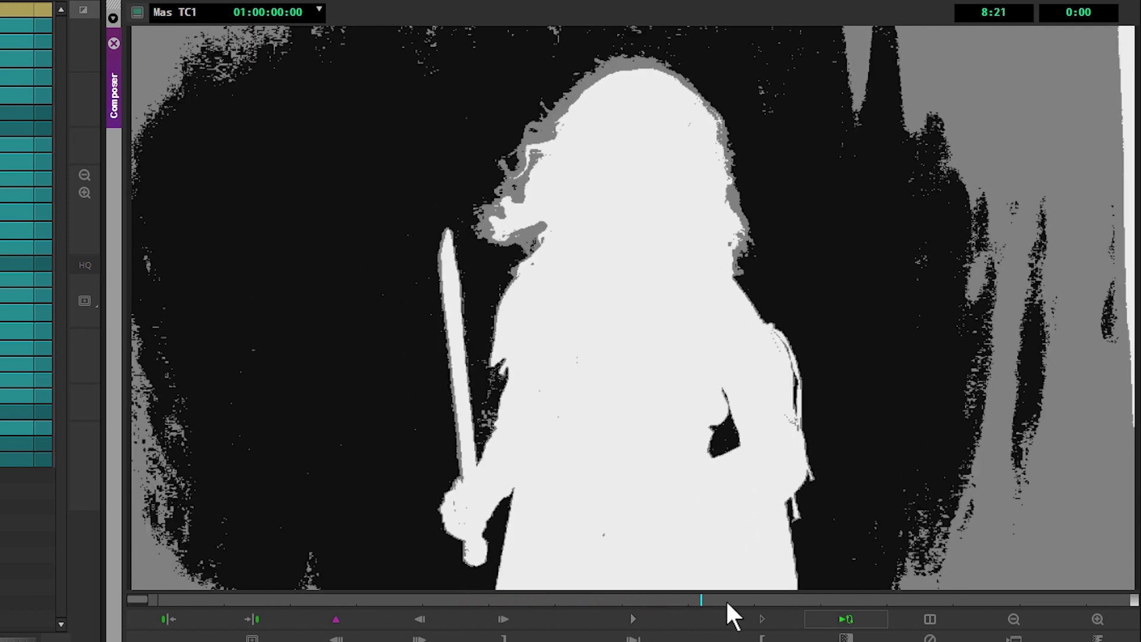
left_click(634, 621)
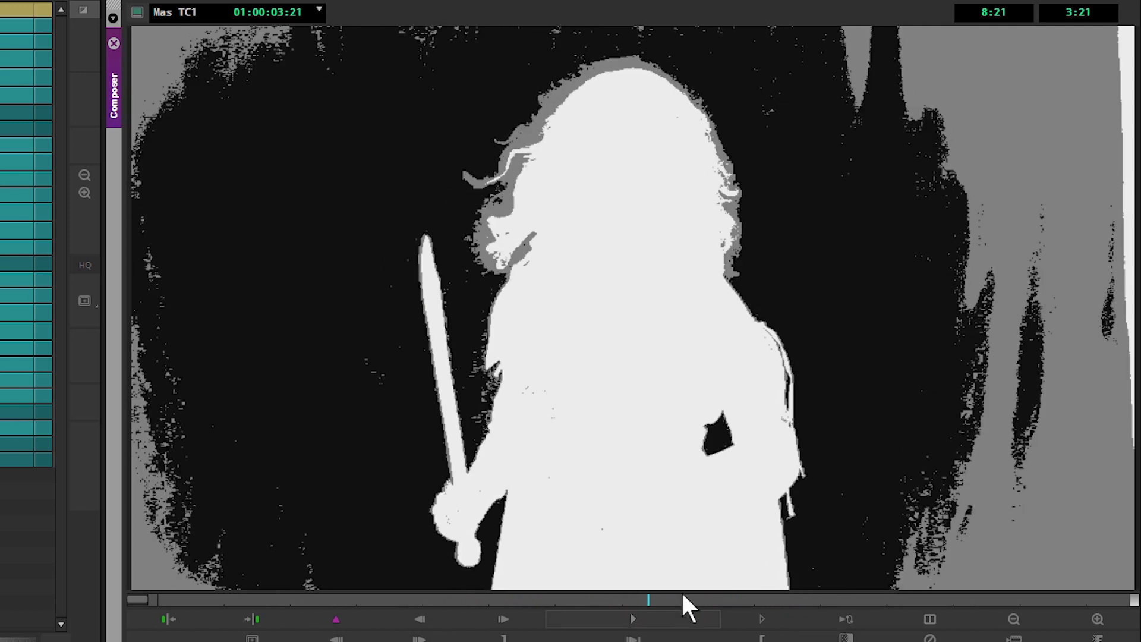
left_click(645, 625)
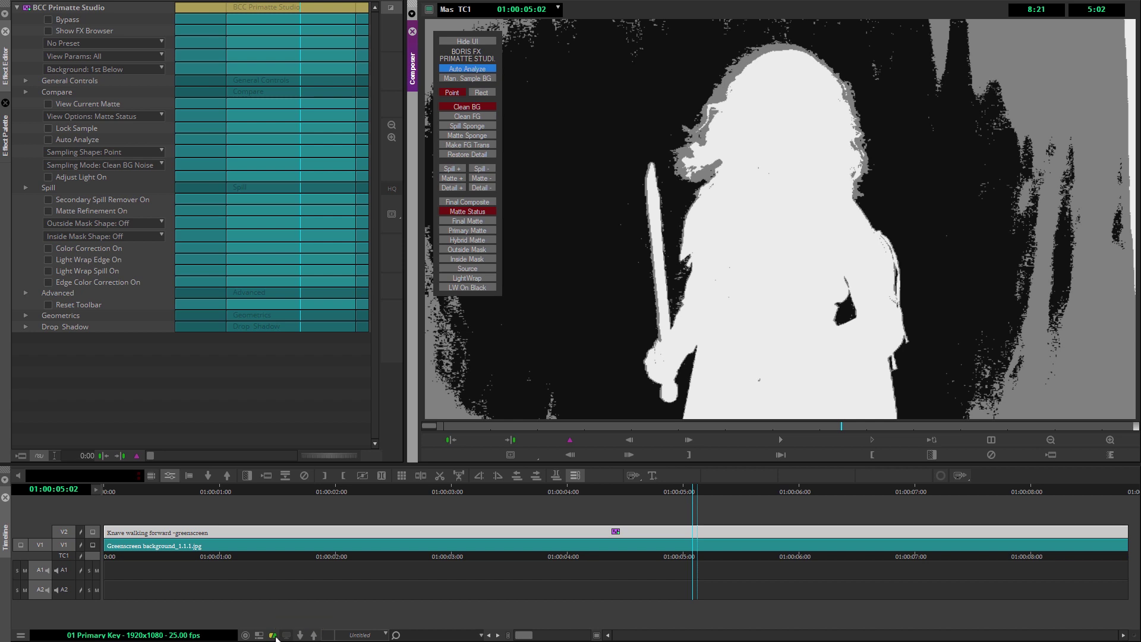
Cycle the Video Quality setting back to full quality.
left_click(273, 635)
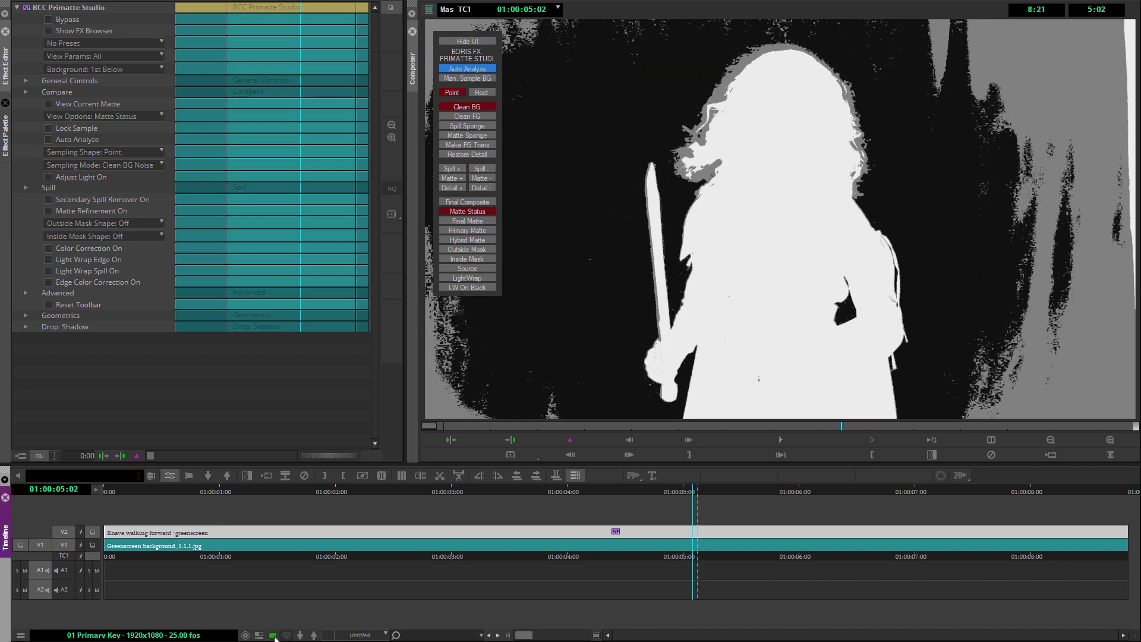
left_click(273, 635)
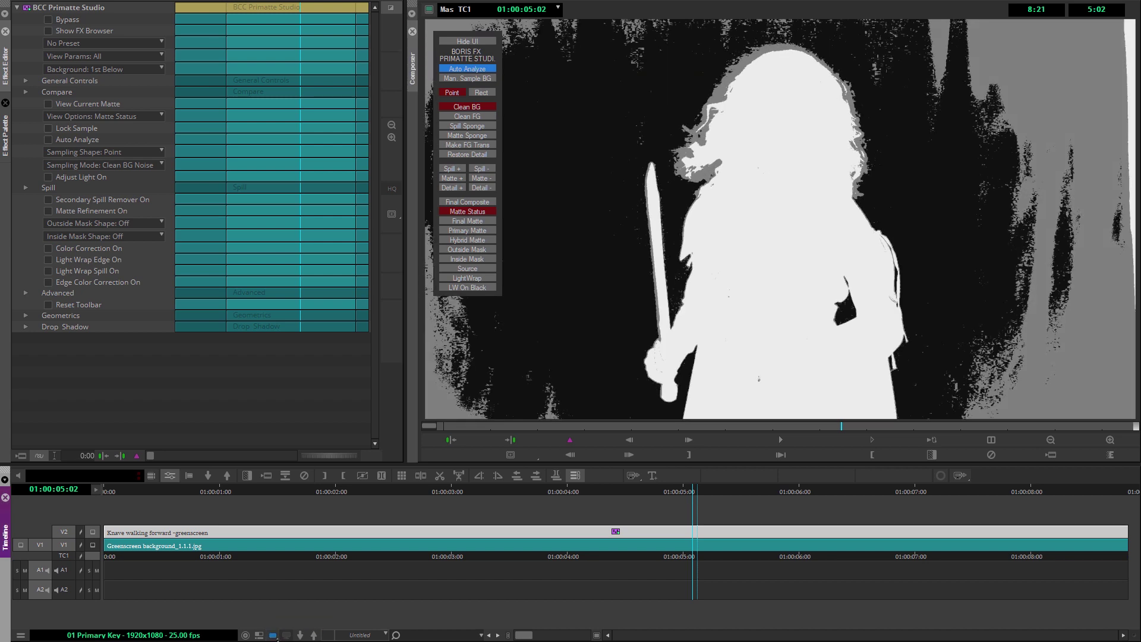
left_click(274, 636)
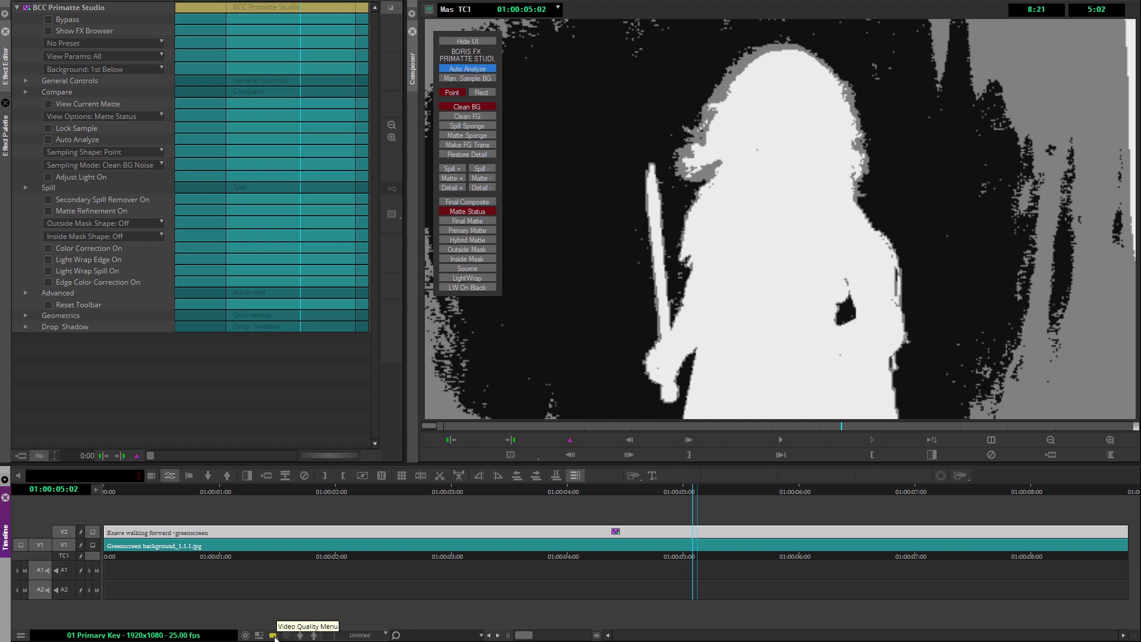
left_click(273, 636)
left_click(273, 635)
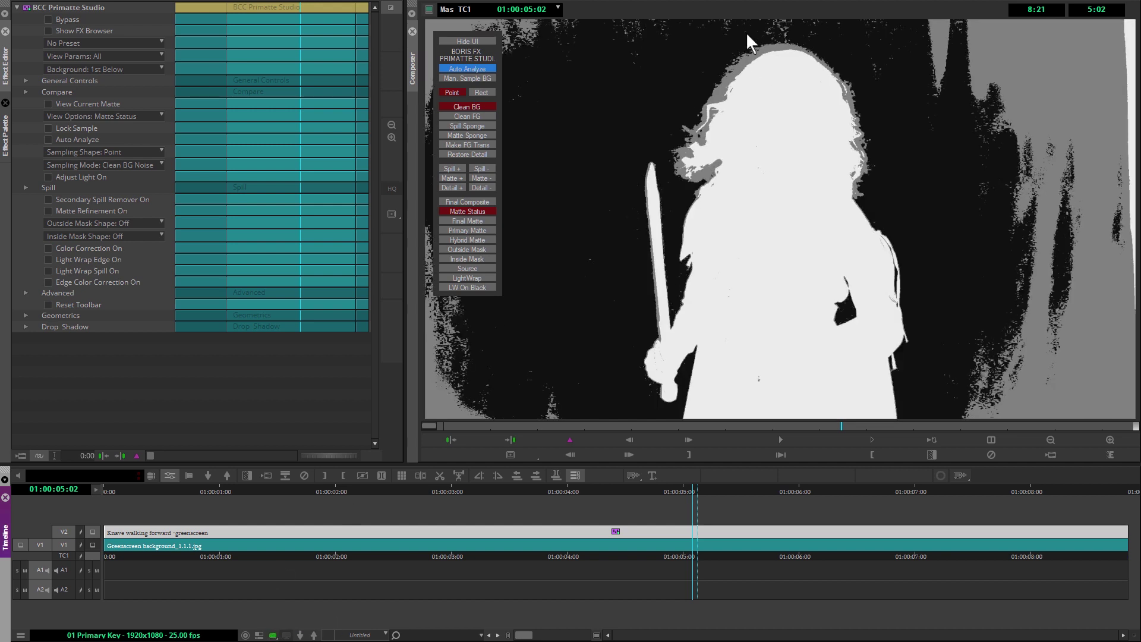
Clean a grey noise patch to black with a Clean BG point sample, then move to frame 01:00:01:14.
left_click(789, 20)
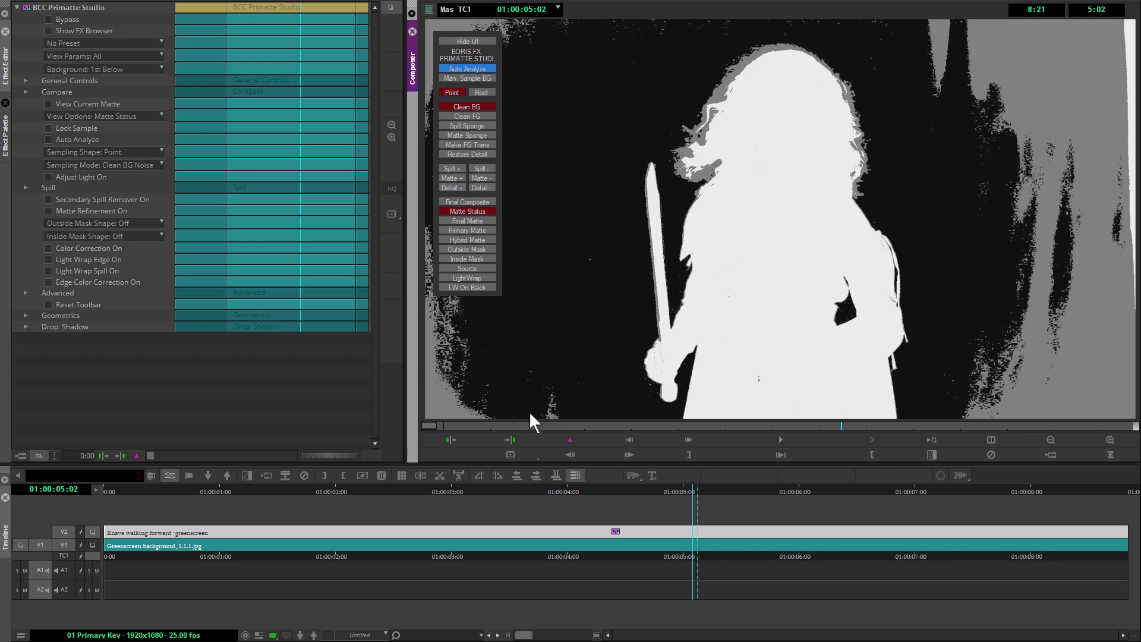
left_click(552, 406)
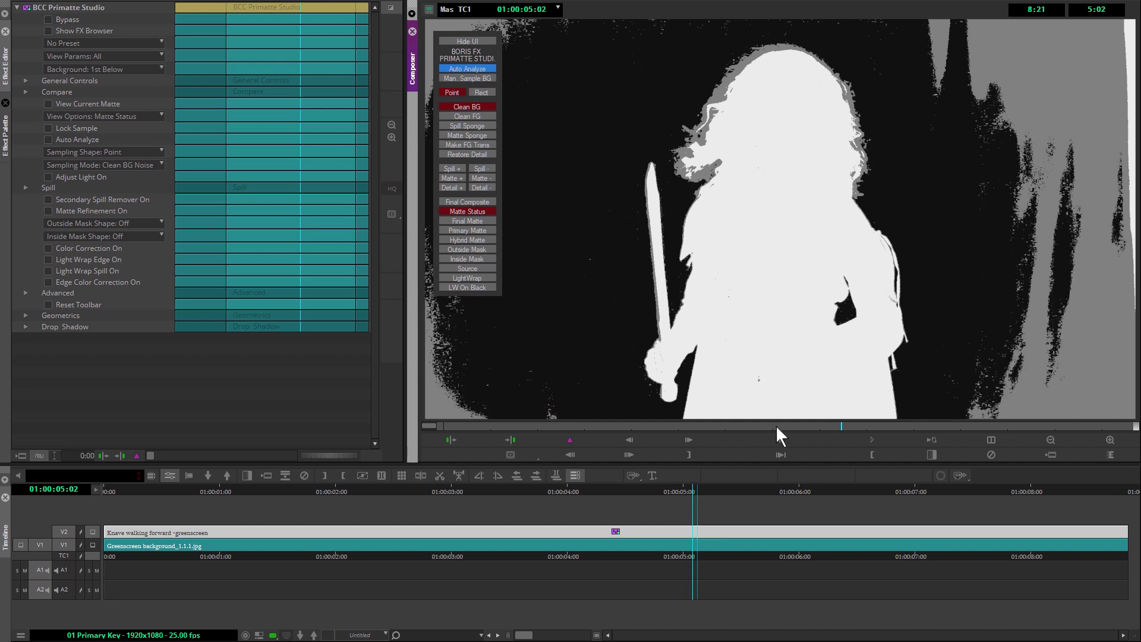
left_click_drag(776, 425, 565, 439)
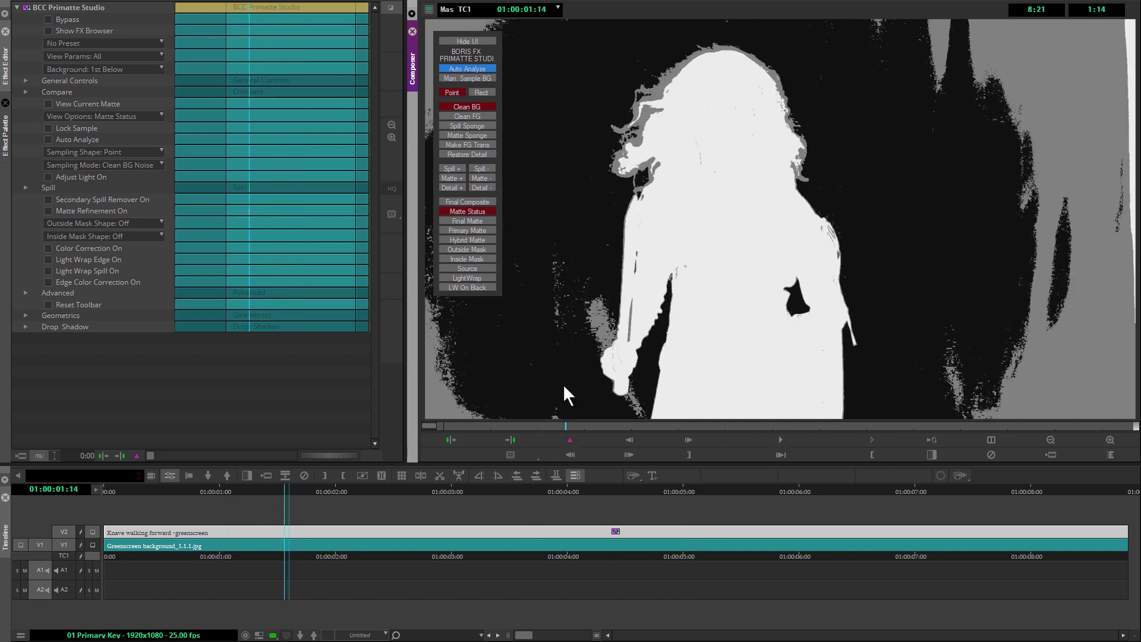
Clean the lower-left noise and the grey fringe beside the hand with Clean BG strokes, then scrub to check other frames.
left_click_drag(610, 334, 612, 339)
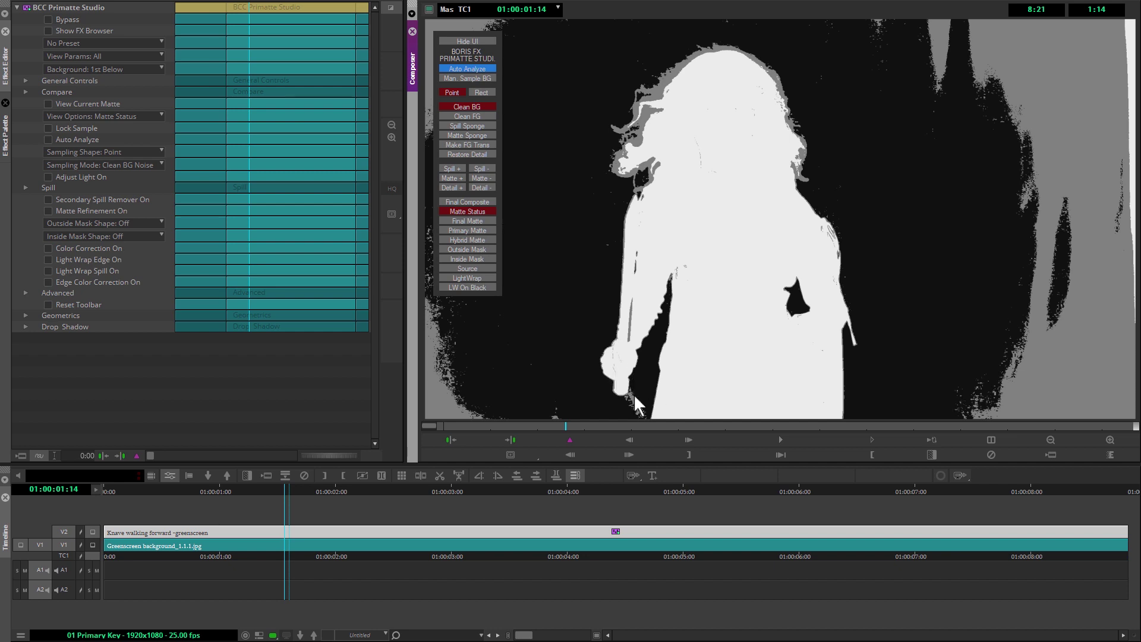
left_click_drag(636, 405, 635, 402)
left_click(480, 426)
left_click_drag(545, 424, 1013, 411)
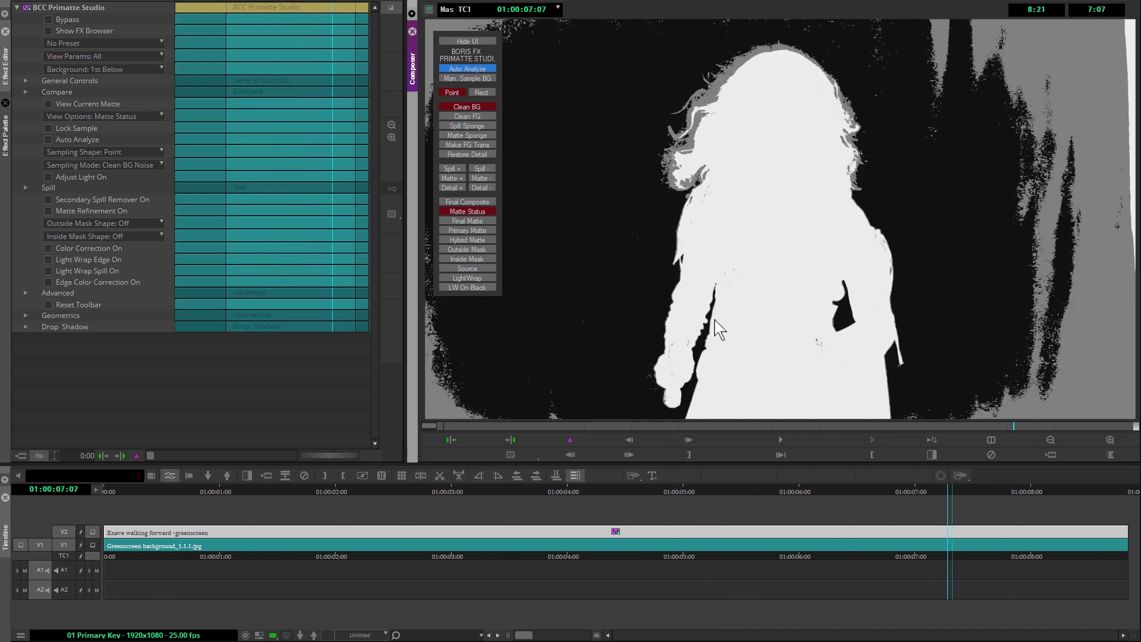
left_click_drag(809, 427, 836, 426)
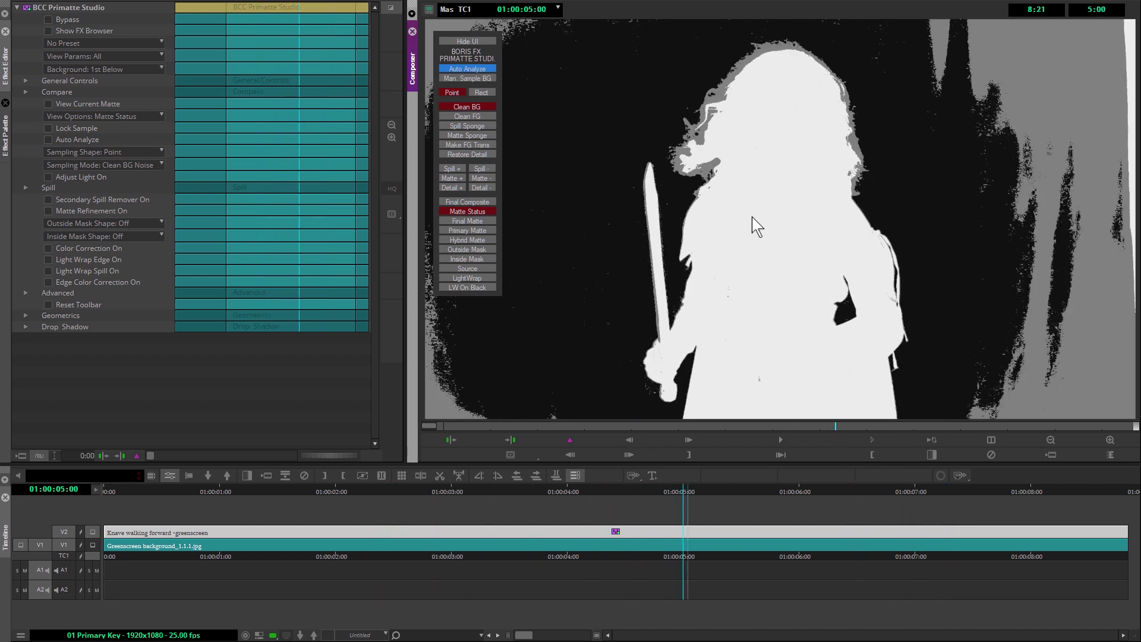
Switch Primatte to Final Matte and loop-play it to check the white knight over black.
left_click(469, 220)
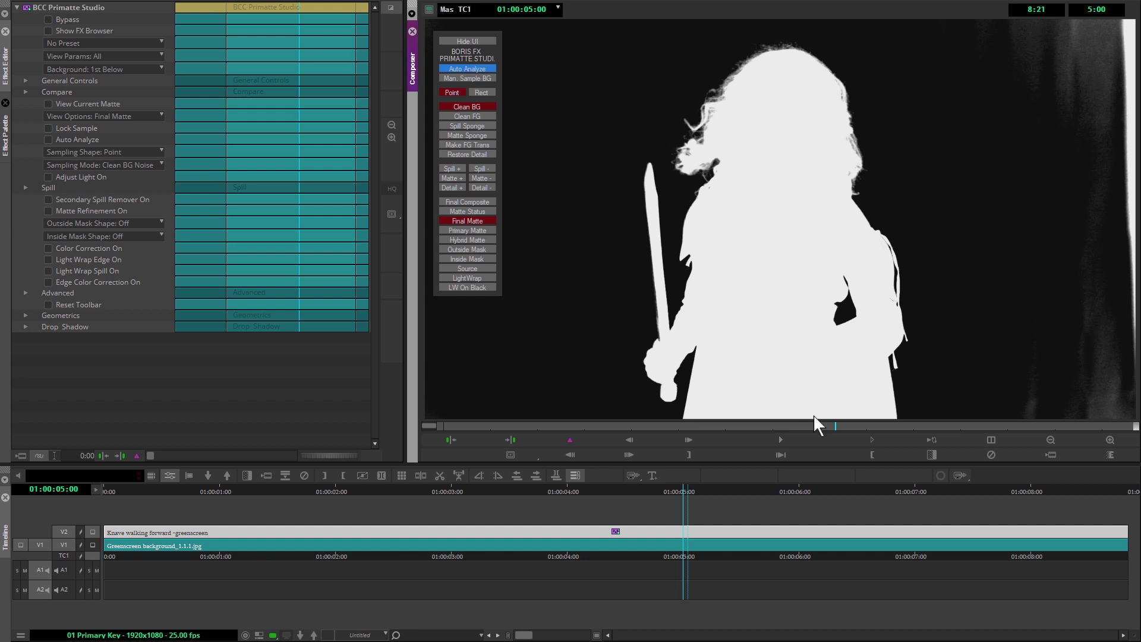
mouse_move(826, 425)
left_mouse_down()
mouse_move(630, 438)
mouse_move(828, 429)
mouse_move(817, 431)
left_mouse_up()
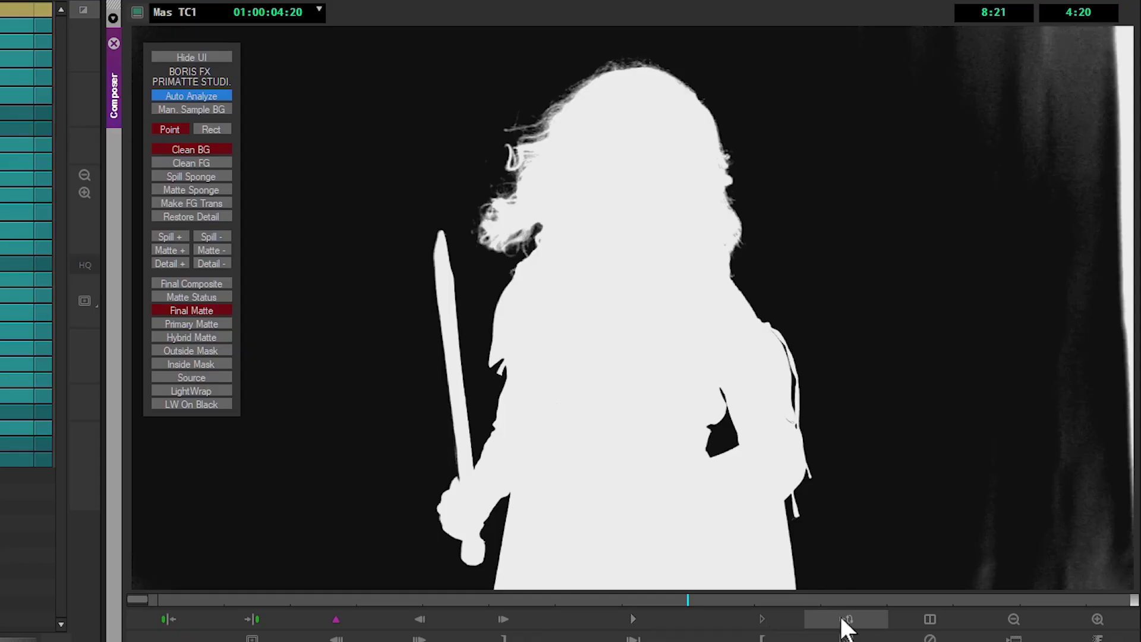
left_click(841, 621)
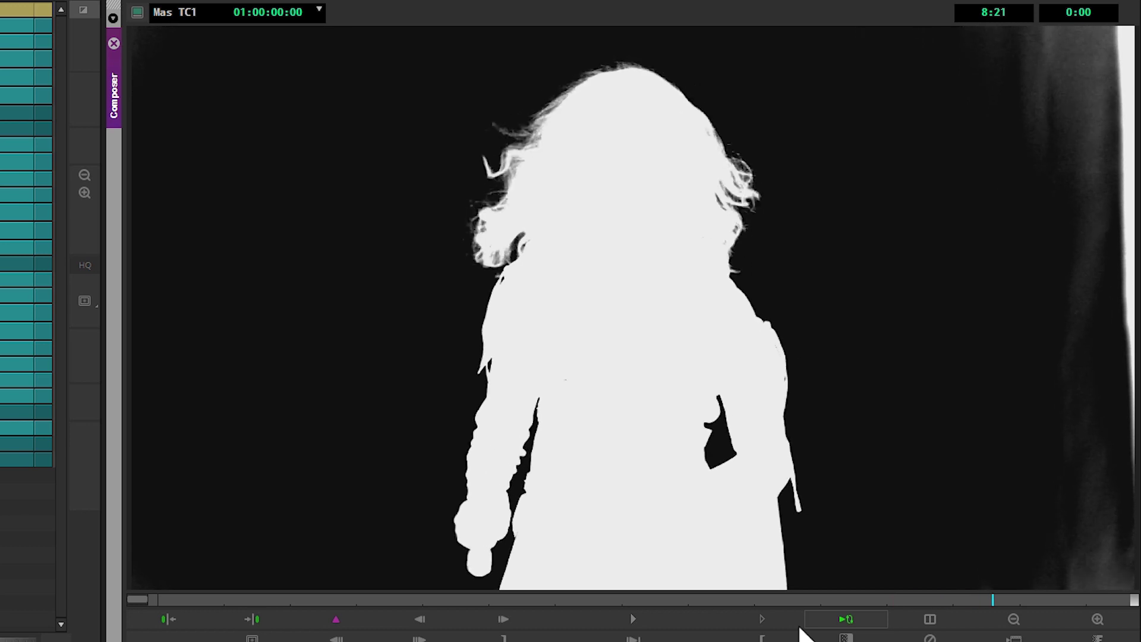
key("space")
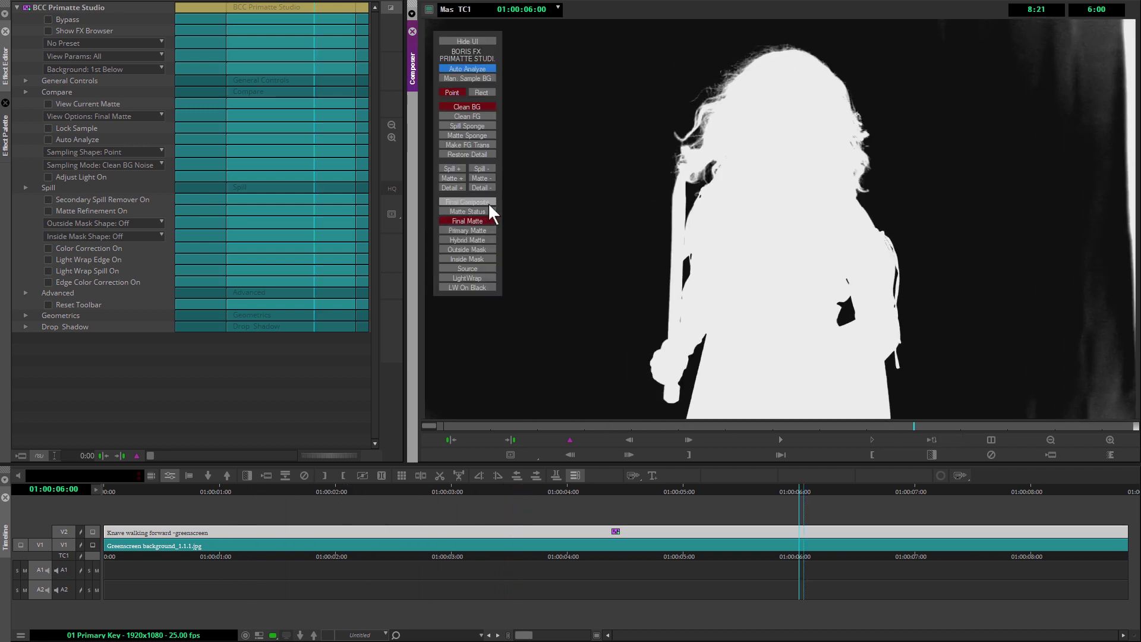
Show Final Composite, play the knight walking over the forest, then park at 01:00:05:01.
left_click(486, 203)
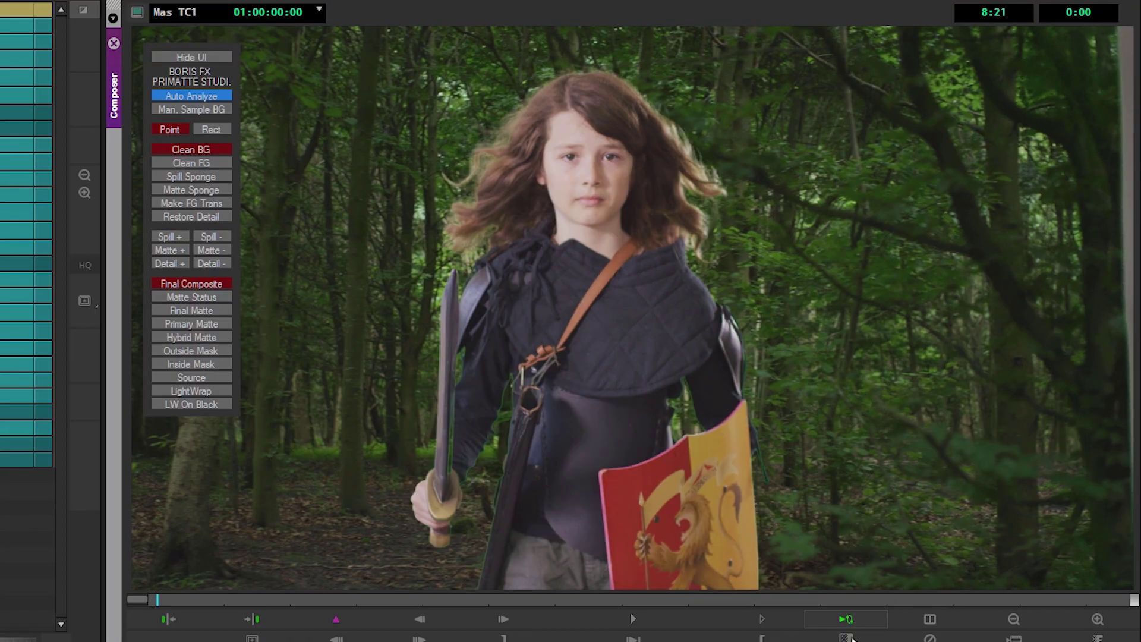
left_click(850, 637)
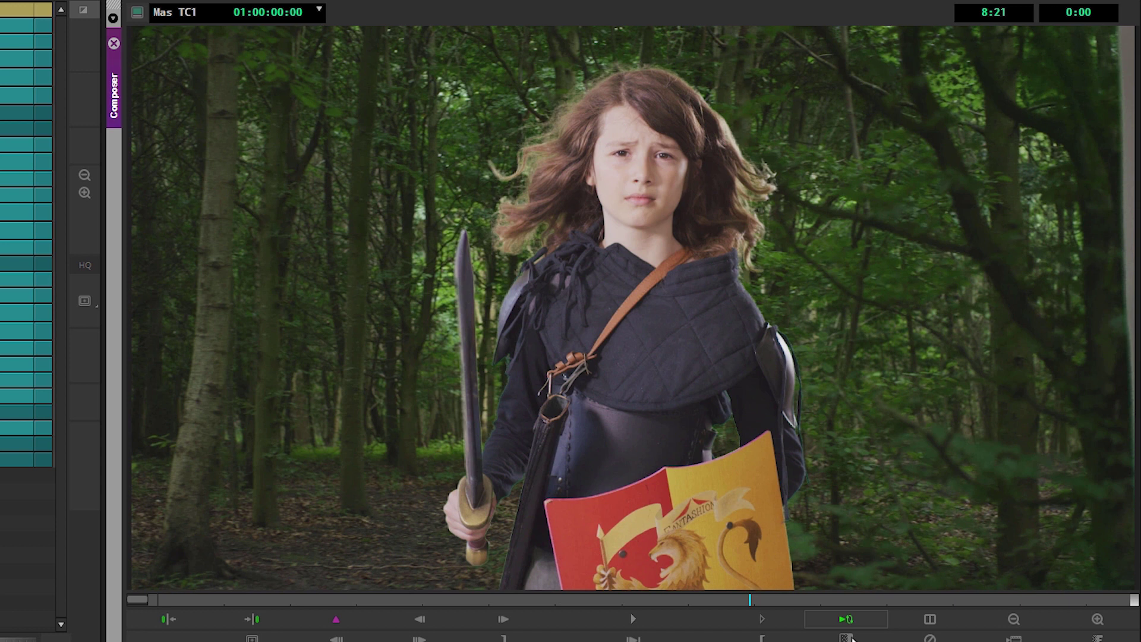
left_click(637, 623)
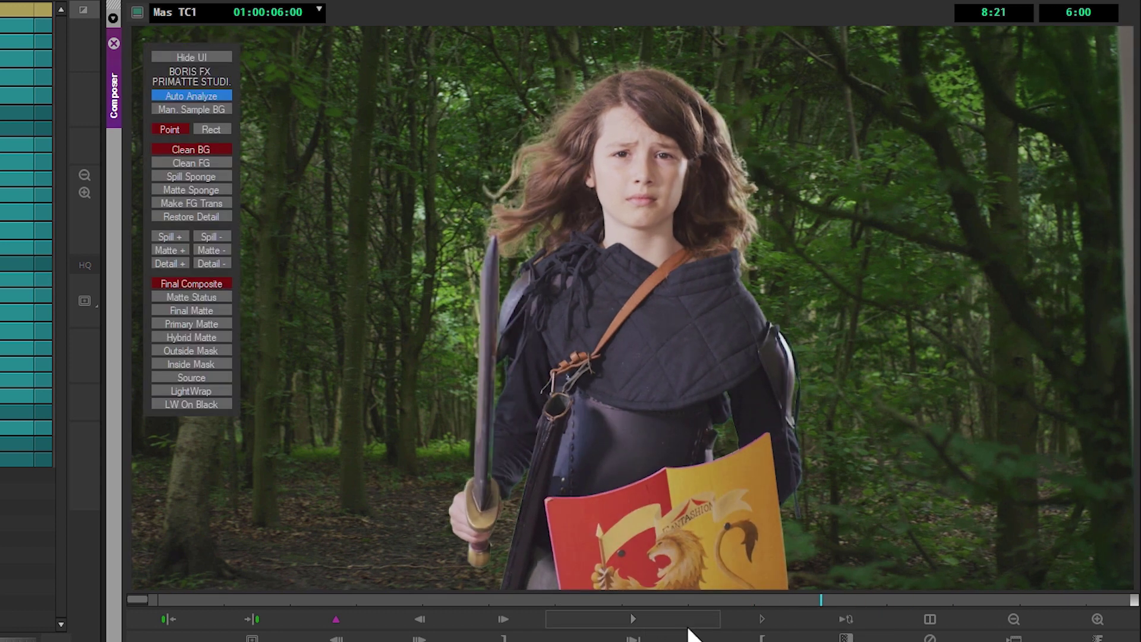
left_click(682, 626)
left_click(637, 622)
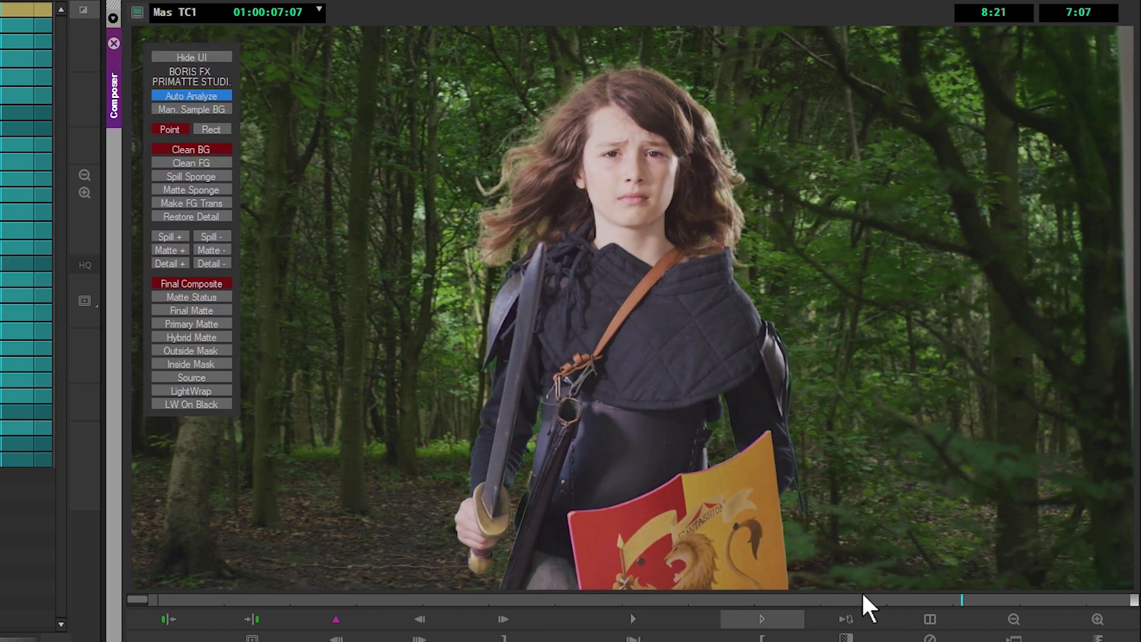
left_click_drag(861, 601, 715, 600)
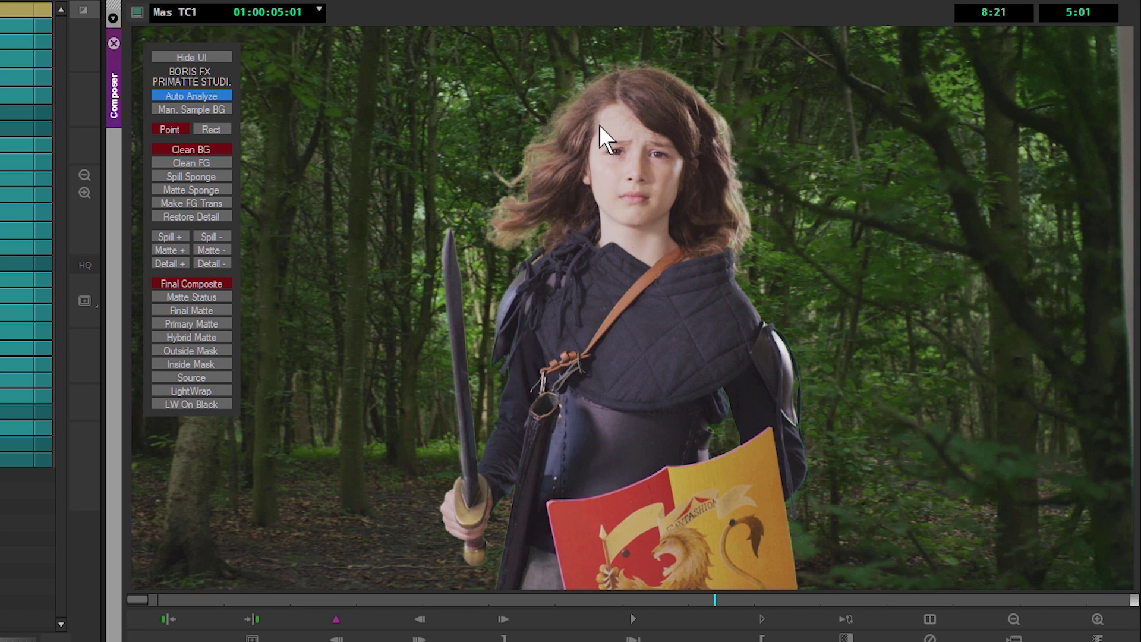